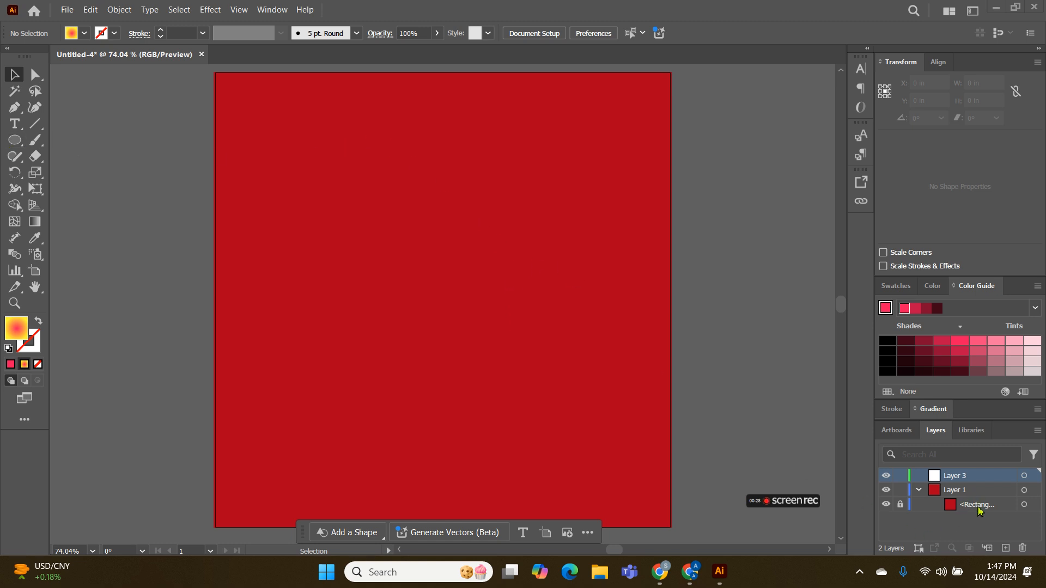
Draw a circle about 5.37 in wide on Layer 3, over the red background square
{"action": "left_click", "coordinate": [981, 477]}
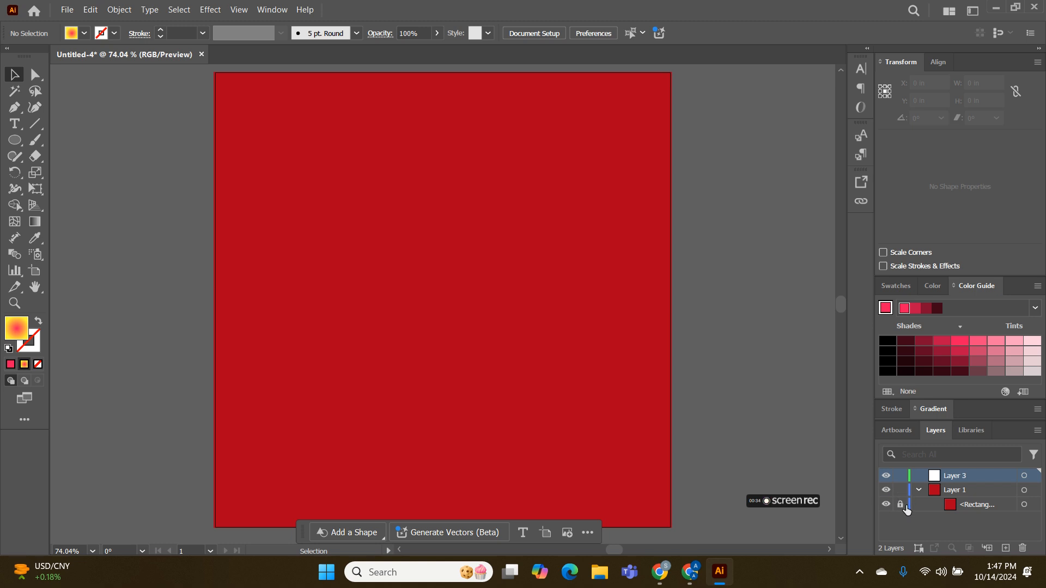
{"action": "left_click", "coordinate": [19, 147]}
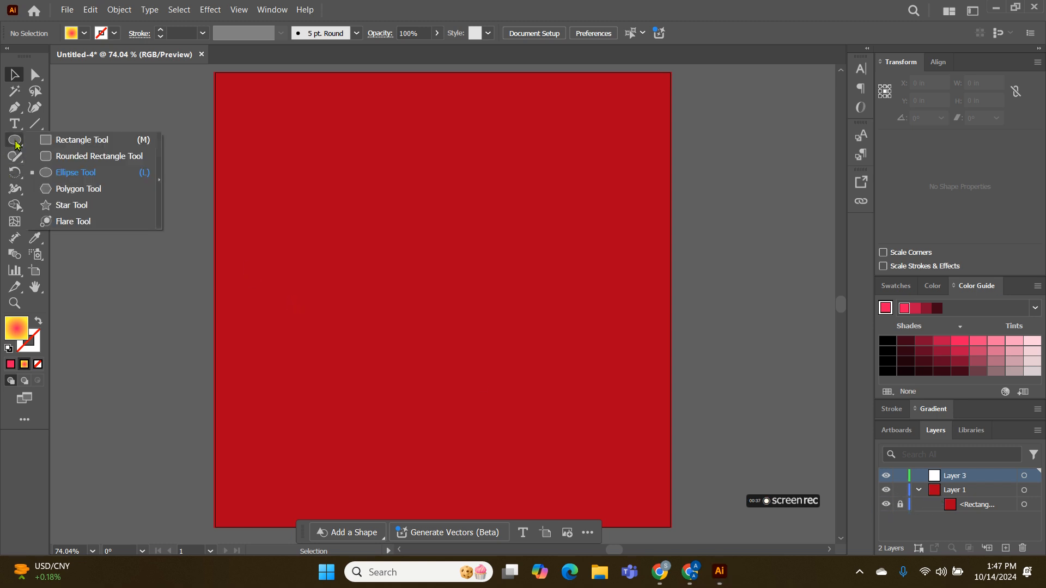
{"action": "left_click", "coordinate": [59, 175]}
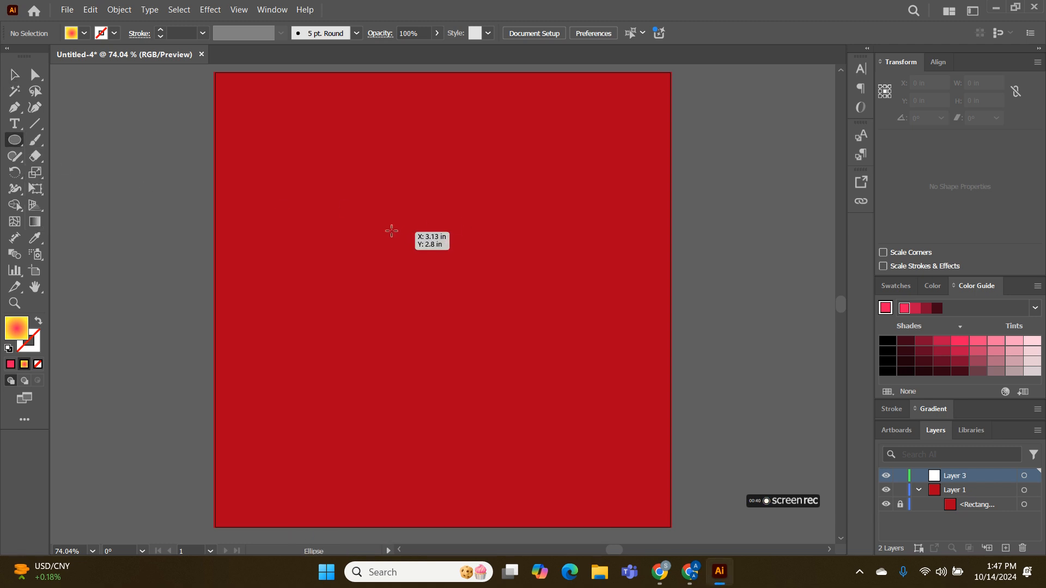
{"action": "mouse_move", "coordinate": [344, 200]}
{"action": "left_mouse_down"}
{"action": "mouse_move", "coordinate": [593, 449]}
{"action": "mouse_move", "coordinate": [623, 504]}
{"action": "left_mouse_up"}
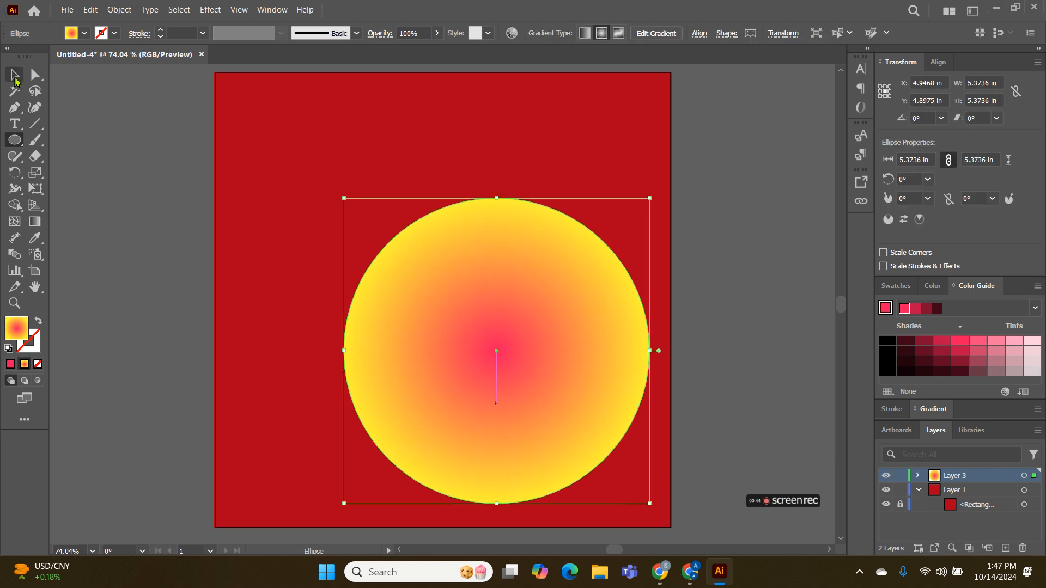
Centre the circle horizontally and vertically on the artboard
{"action": "left_click", "coordinate": [17, 78]}
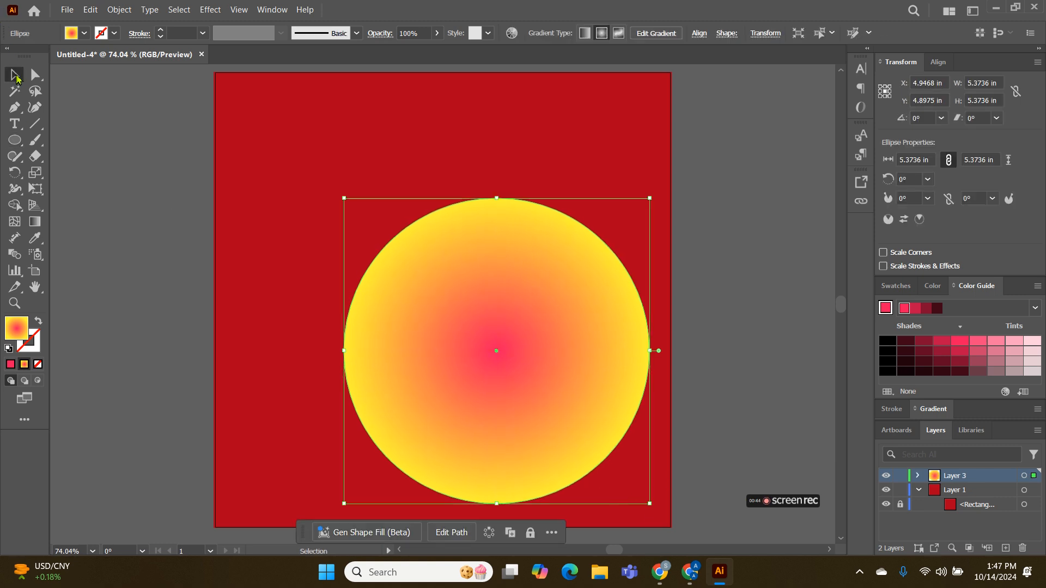
{"action": "left_click", "coordinate": [699, 33]}
{"action": "left_click", "coordinate": [579, 73]}
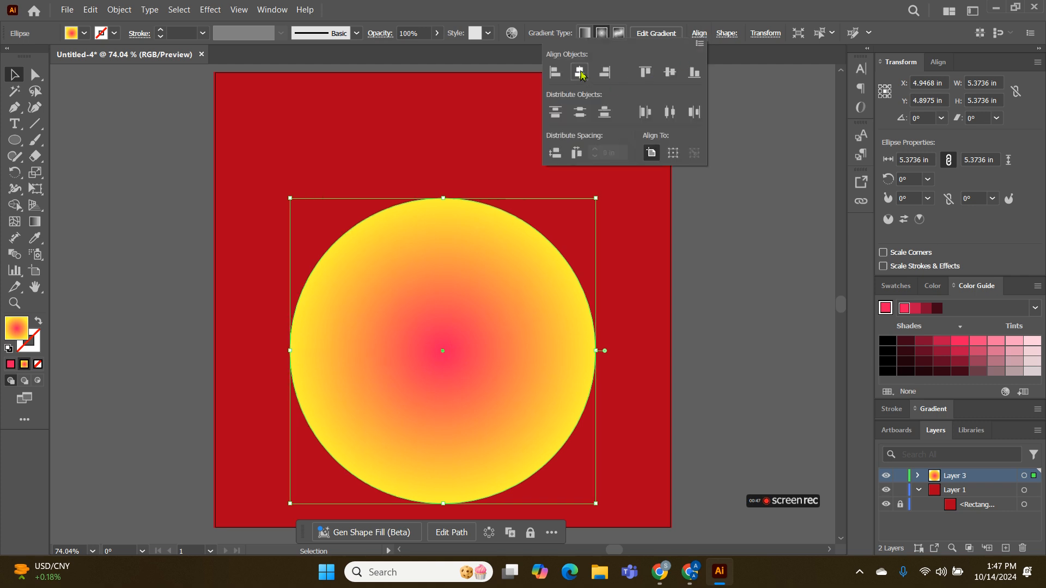
{"action": "left_click", "coordinate": [665, 75]}
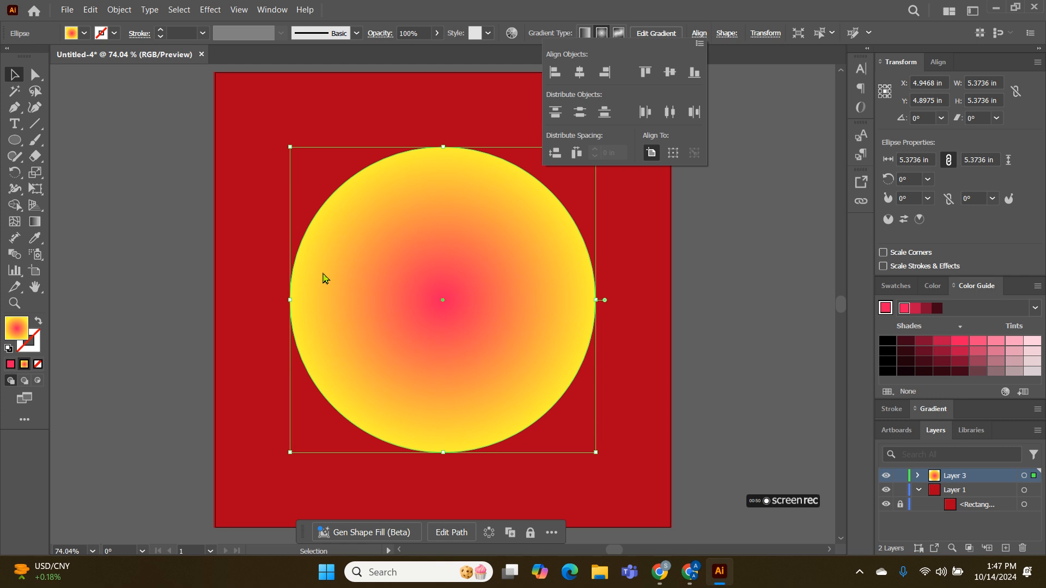
{"action": "key", "text": "a"}
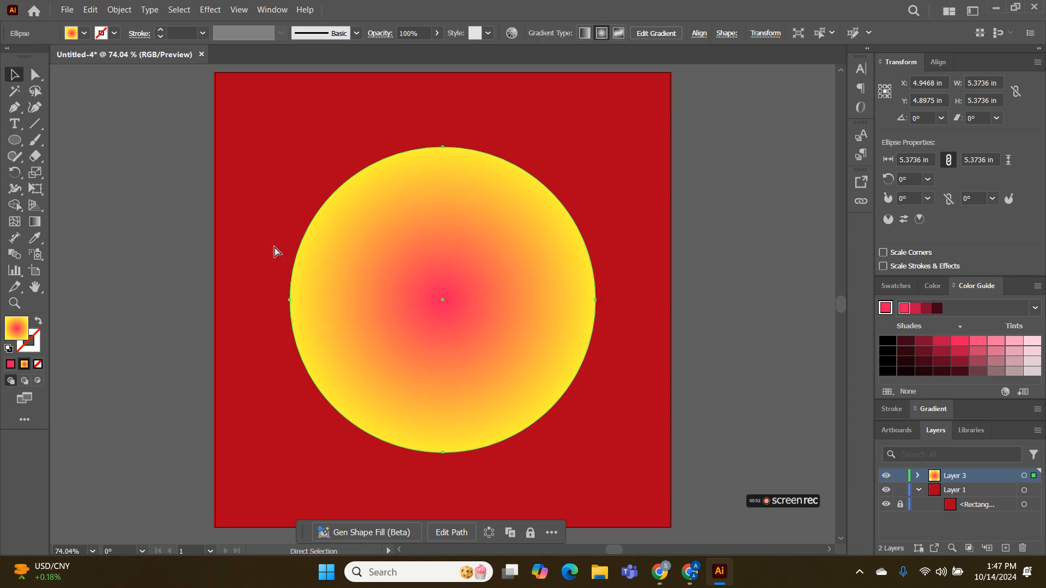
{"action": "key", "text": "ctrl+v"}
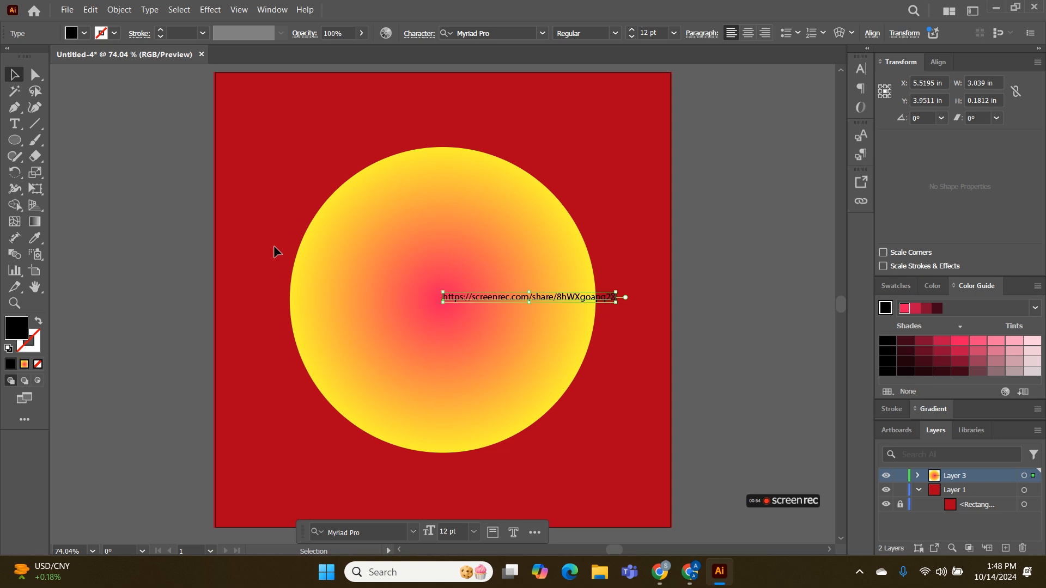
{"action": "key", "text": "Delete"}
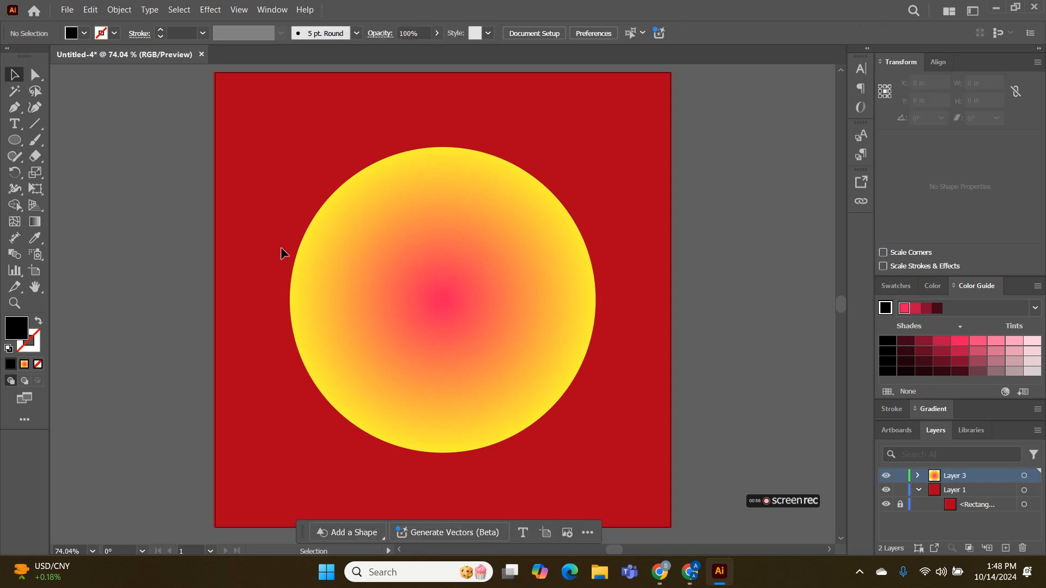
Duplicate the circle in place, scale the copy about its centre to about 0.16 in, and shrink the large circle to about 4.91 in
{"action": "left_click", "coordinate": [393, 285]}
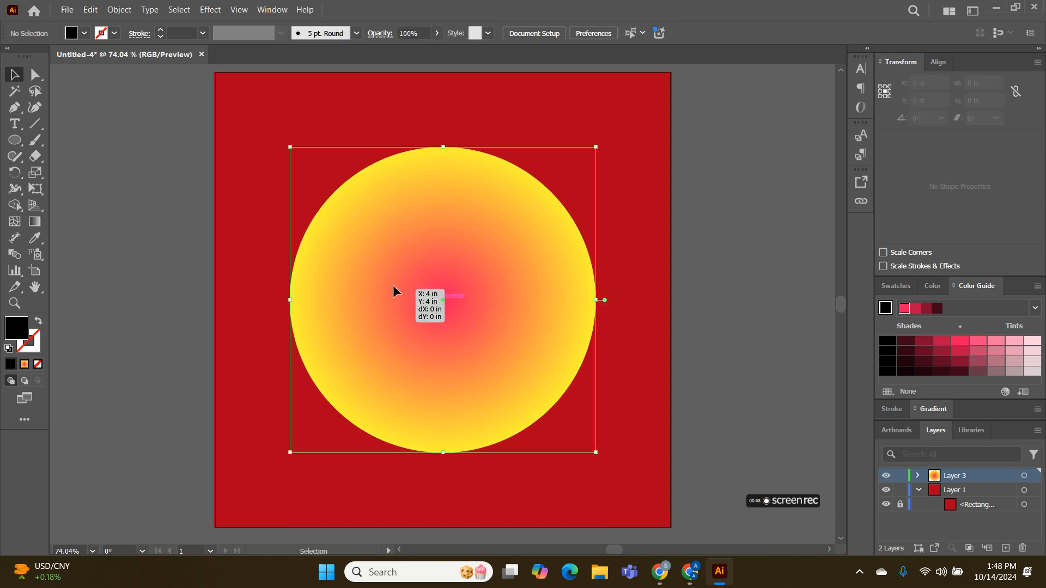
{"action": "key", "text": "v"}
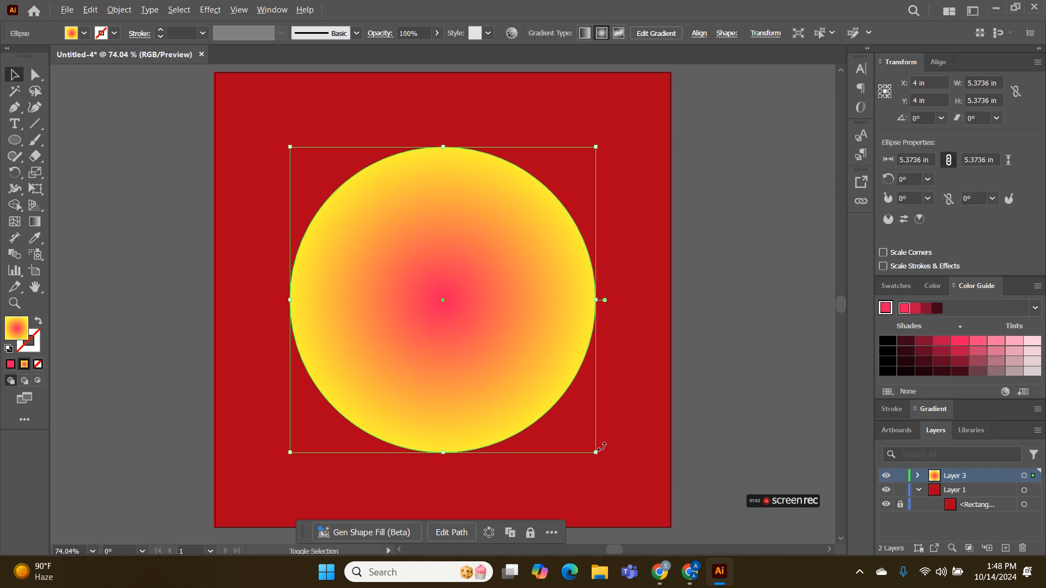
{"action": "left_click_drag", "start_coordinate": [595, 452], "coordinate": [446, 330]}
{"action": "left_click", "coordinate": [260, 171]}
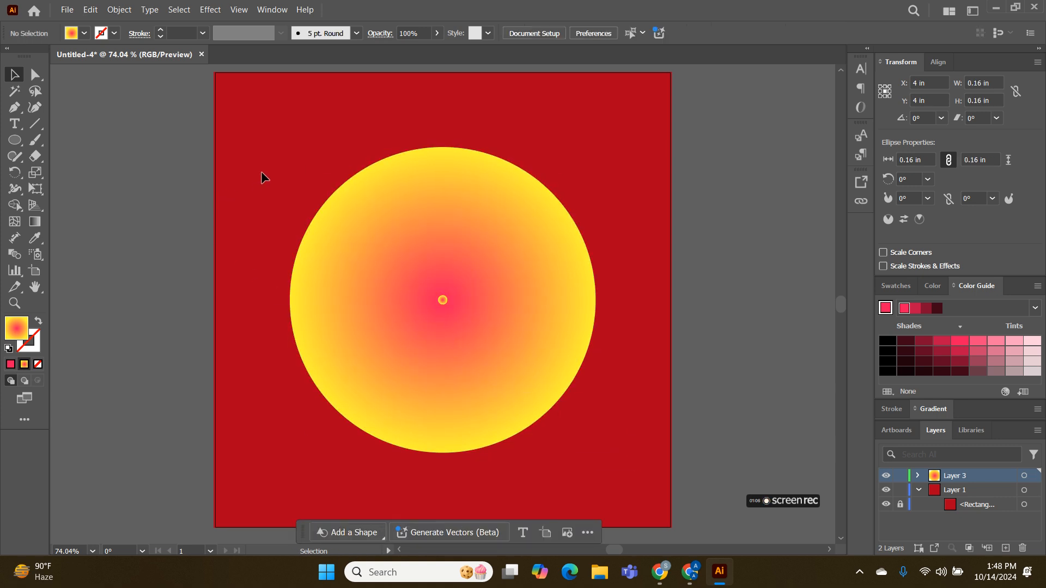
{"action": "left_click", "coordinate": [351, 238]}
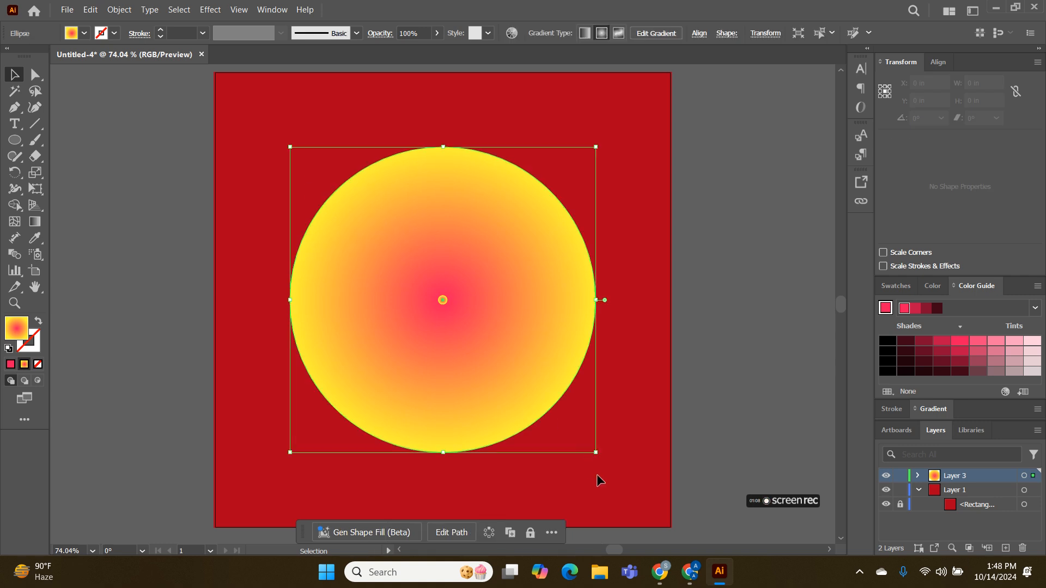
{"action": "left_click_drag", "start_coordinate": [597, 453], "coordinate": [581, 439]}
Select the large and small circles and make a blend between them
{"action": "left_click_drag", "start_coordinate": [278, 126], "coordinate": [539, 463]}
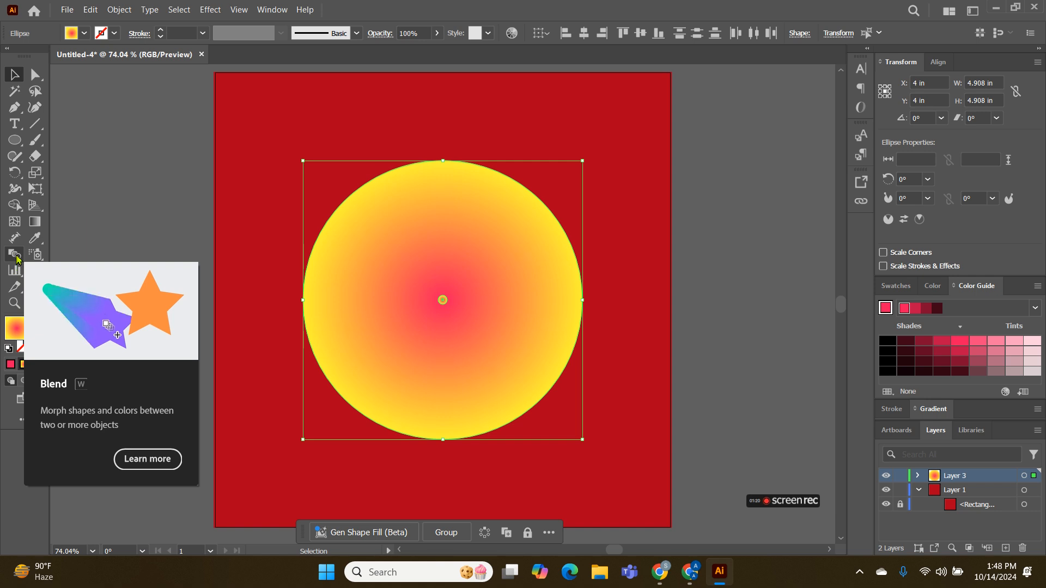
{"action": "left_click", "coordinate": [120, 10]}
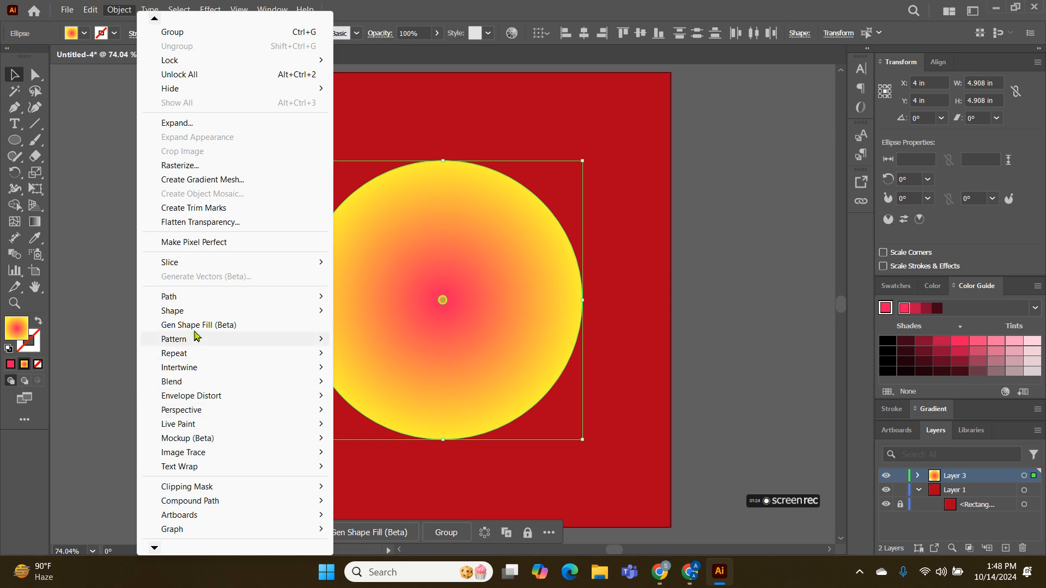
{"action": "mouse_move", "coordinate": [196, 388]}
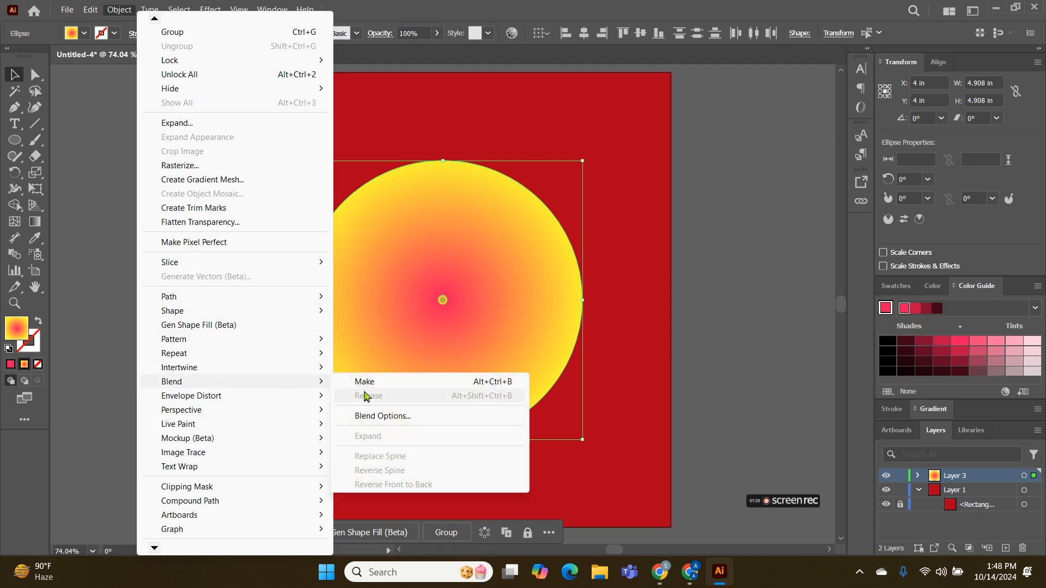
{"action": "left_click", "coordinate": [384, 383]}
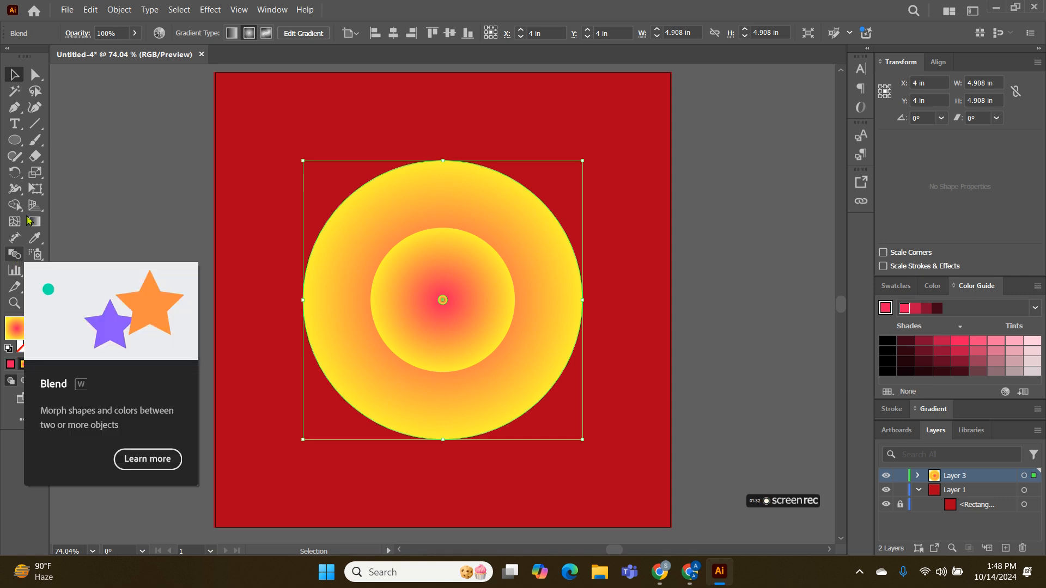
Set the blend's spacing to Specified Steps with 30 steps
{"action": "left_click", "coordinate": [119, 9]}
{"action": "mouse_move", "coordinate": [248, 387]}
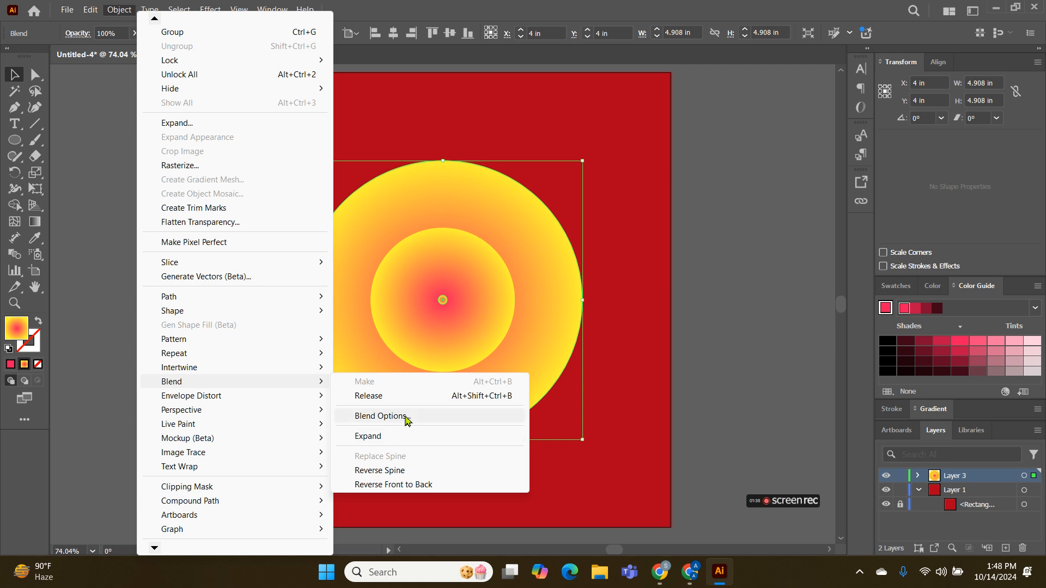
{"action": "left_click", "coordinate": [15, 258]}
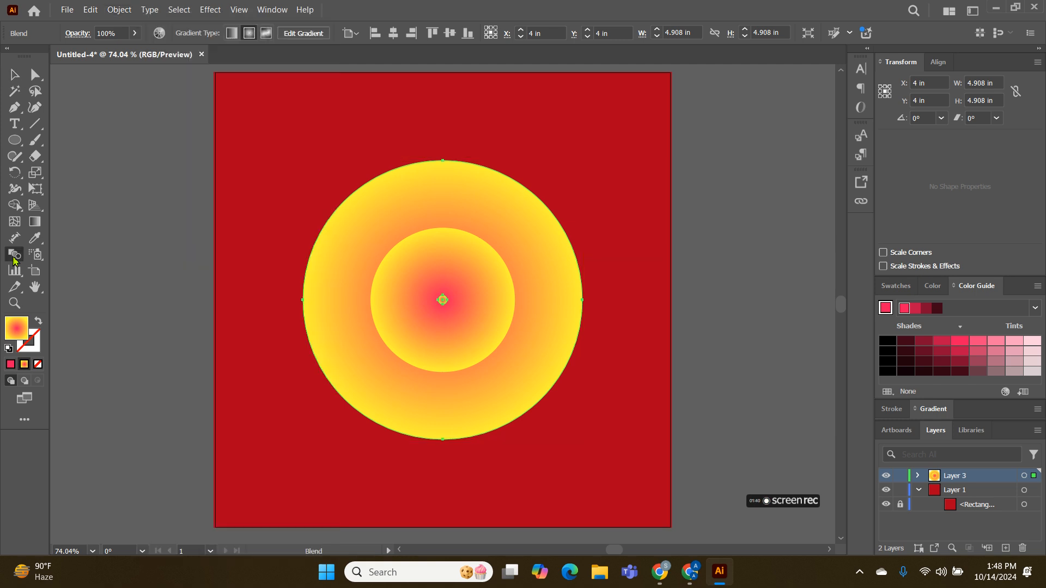
{"action": "double_click", "coordinate": [15, 259]}
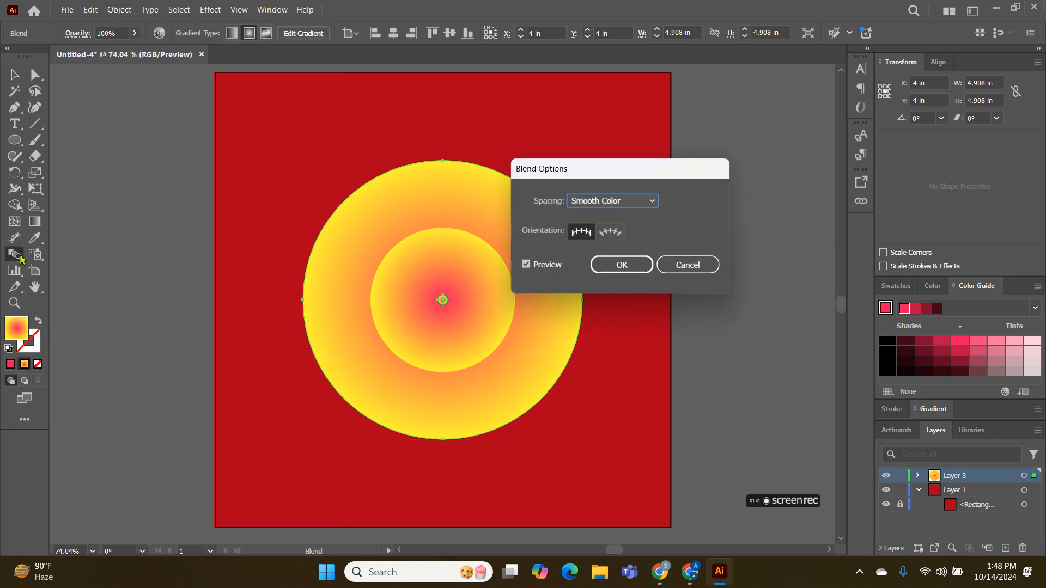
{"action": "left_click", "coordinate": [612, 206]}
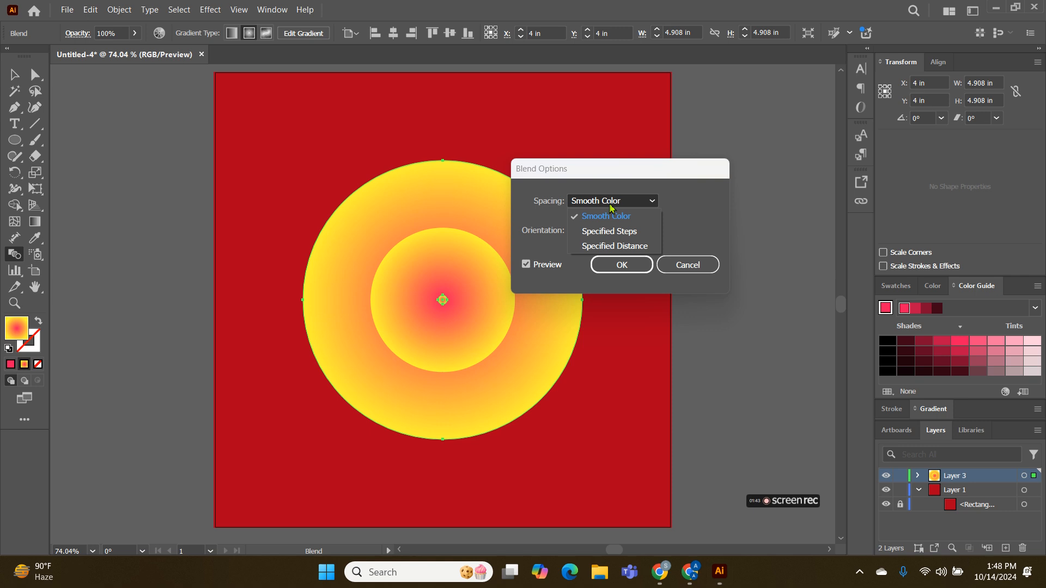
{"action": "left_click", "coordinate": [612, 231]}
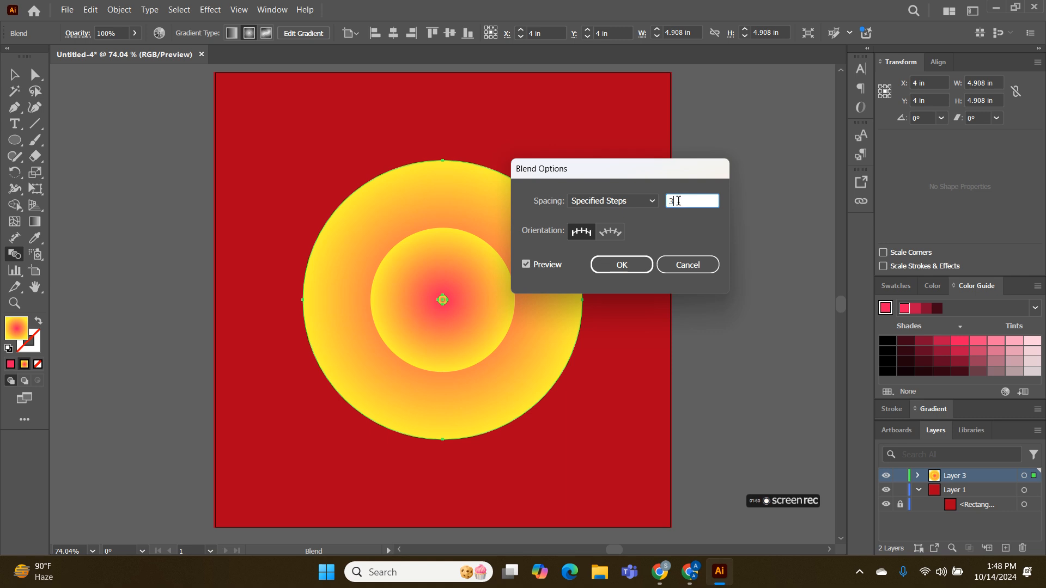
{"action": "left_click", "coordinate": [621, 265]}
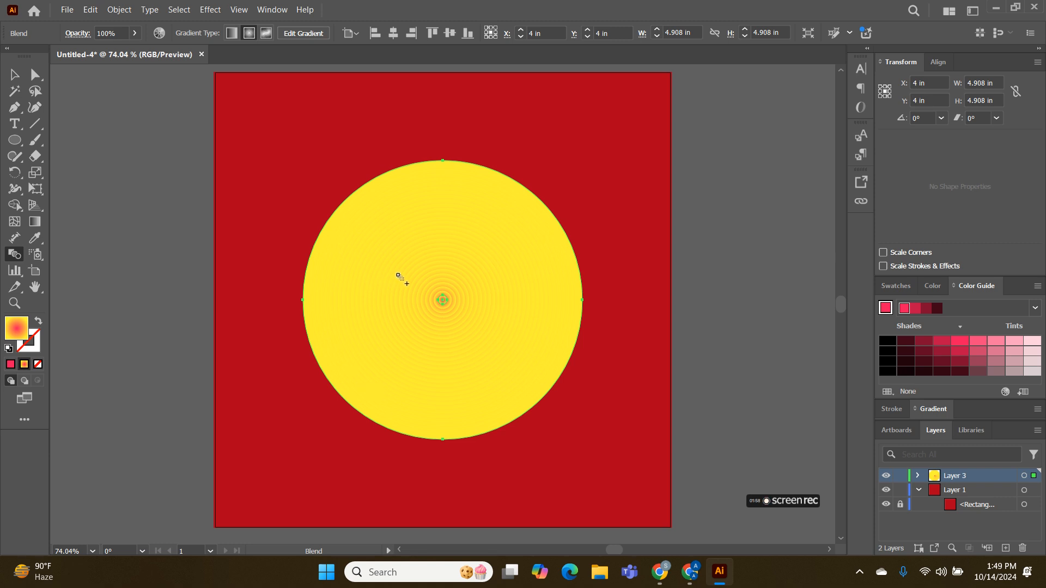
Apply the Tweak effect to the blend with 19% horizontal and 17% vertical, relative, to form rose petals
{"action": "left_click", "coordinate": [14, 74]}
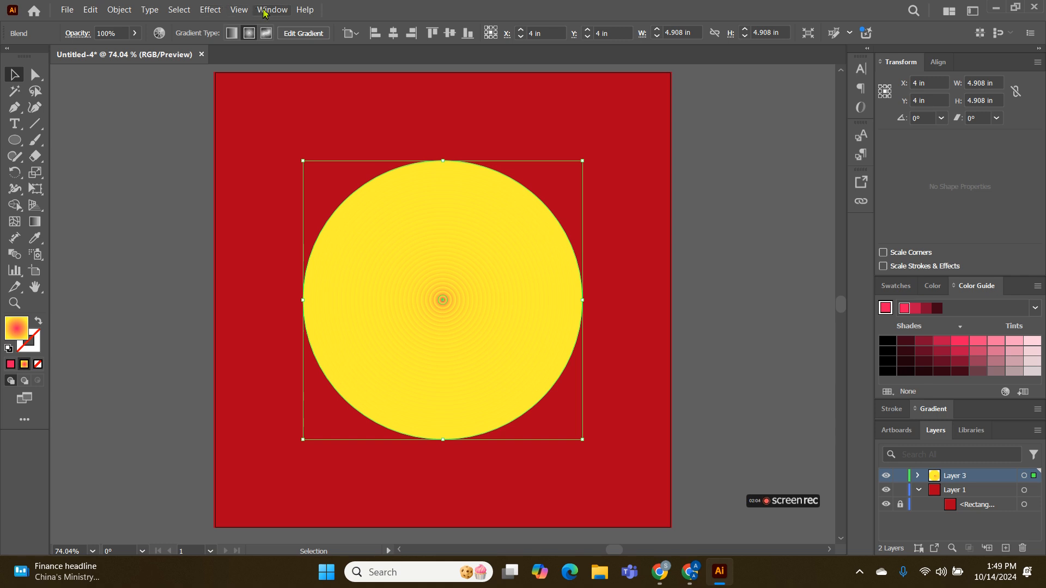
{"action": "left_click", "coordinate": [223, 10]}
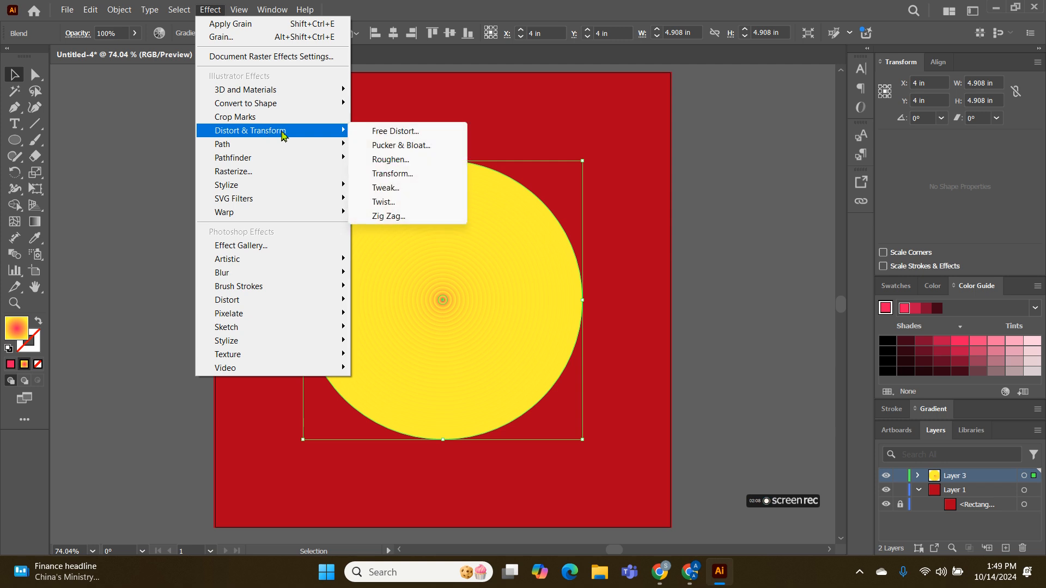
{"action": "left_click", "coordinate": [403, 189]}
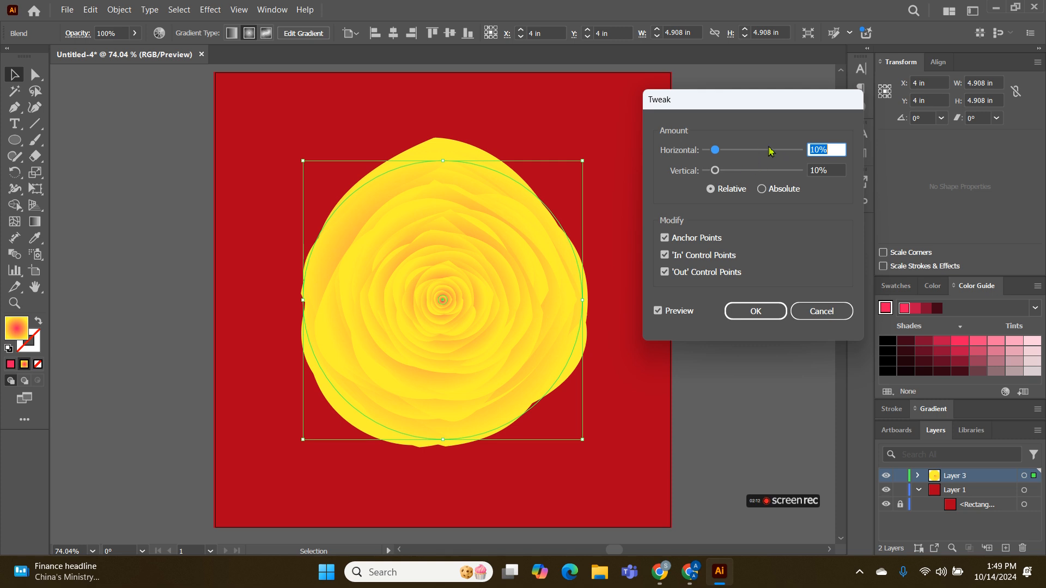
{"action": "double_click", "coordinate": [811, 146]}
{"action": "type", "text": "19"}
{"action": "double_click", "coordinate": [816, 169]}
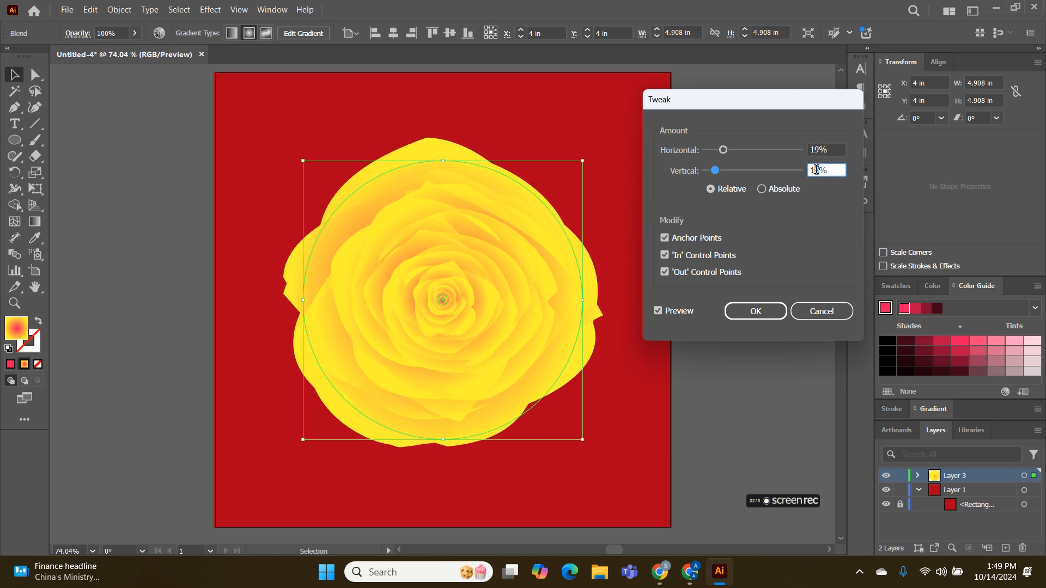
{"action": "type", "text": "17"}
{"action": "left_click", "coordinate": [753, 310]}
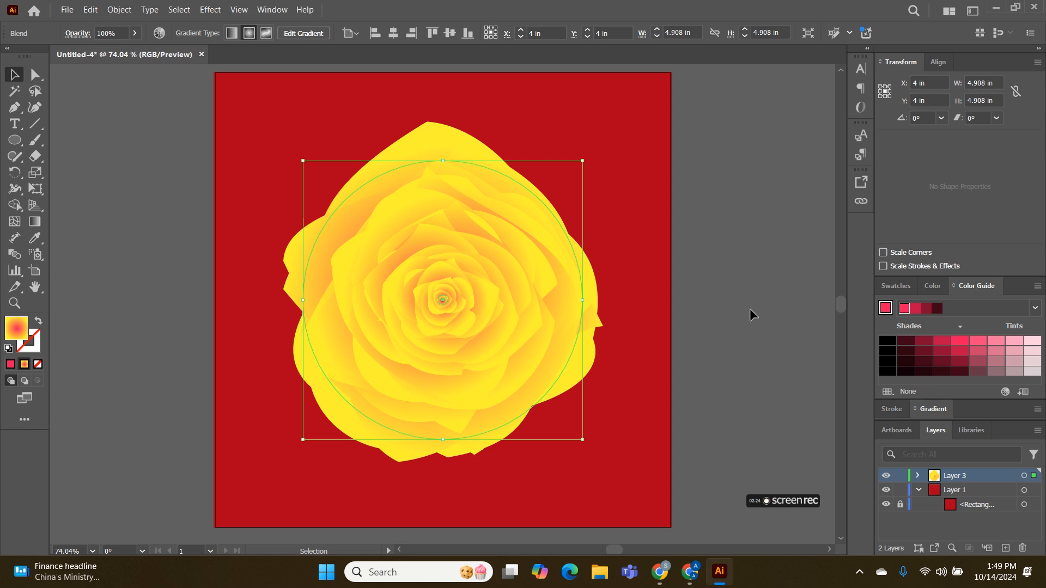
Reshape the outer petals by adjusting both direction handles of the outer circle's top anchor point with the Direct Selection tool
{"action": "left_click", "coordinate": [36, 76]}
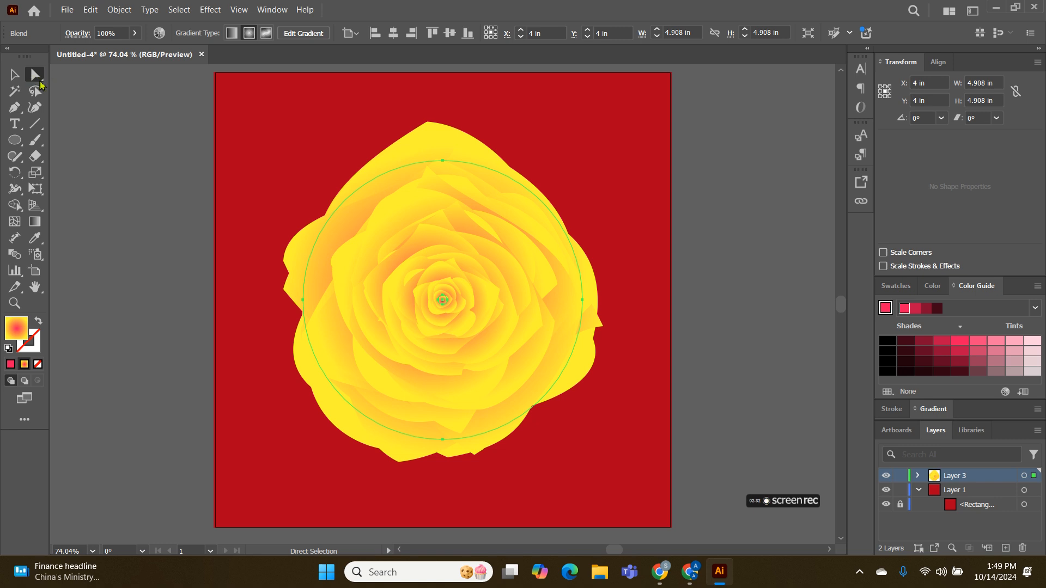
{"action": "left_click", "coordinate": [442, 161]}
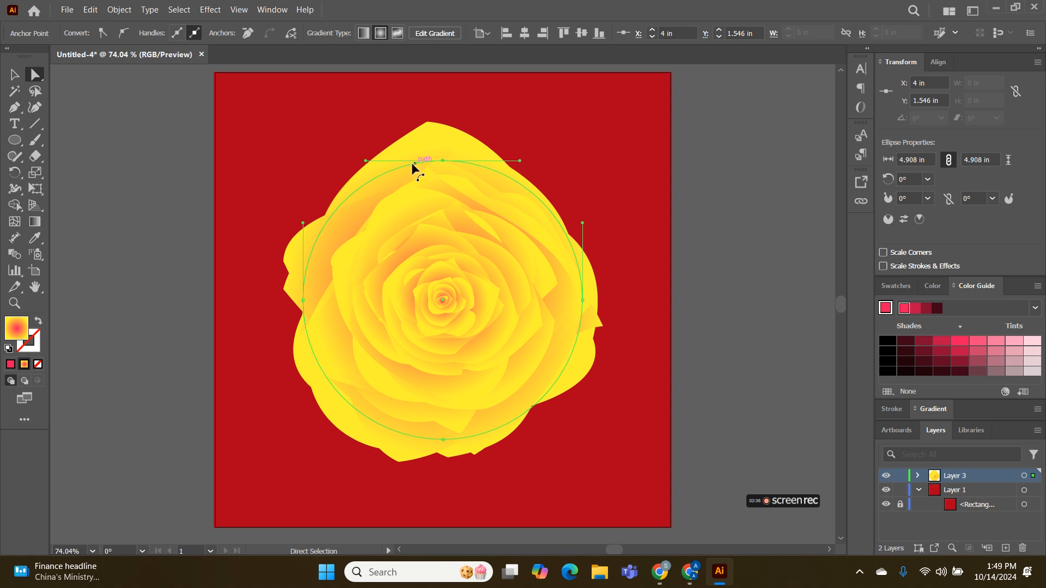
{"action": "left_click_drag", "start_coordinate": [365, 160], "coordinate": [376, 161]}
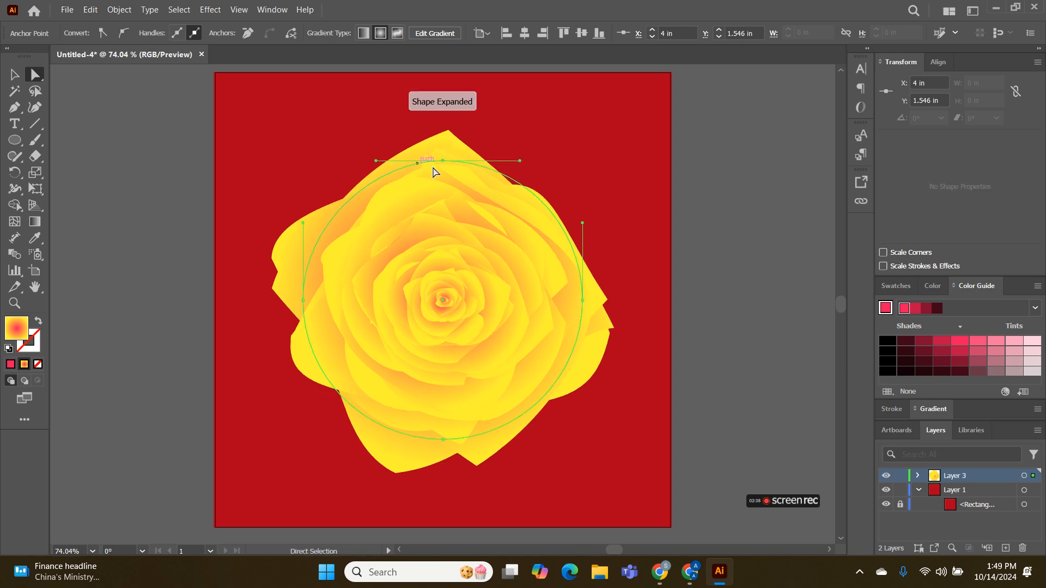
{"action": "left_click_drag", "start_coordinate": [520, 160], "coordinate": [515, 153]}
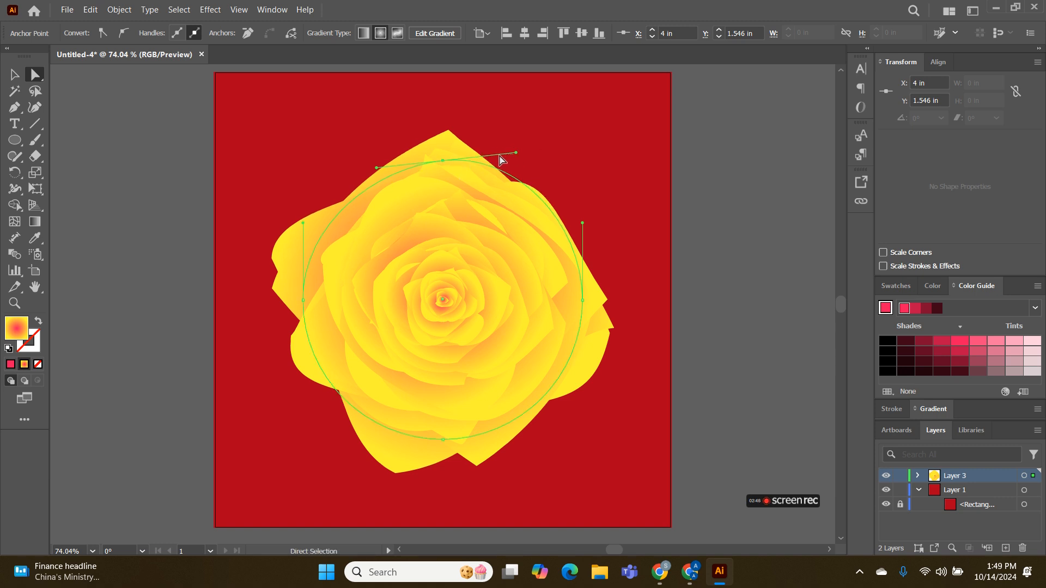
{"action": "left_click", "coordinate": [501, 159]}
{"action": "left_click", "coordinate": [457, 162]}
{"action": "mouse_move", "coordinate": [516, 154]}
{"action": "left_mouse_down"}
{"action": "mouse_move", "coordinate": [500, 150]}
{"action": "mouse_move", "coordinate": [505, 159]}
{"action": "left_mouse_up"}
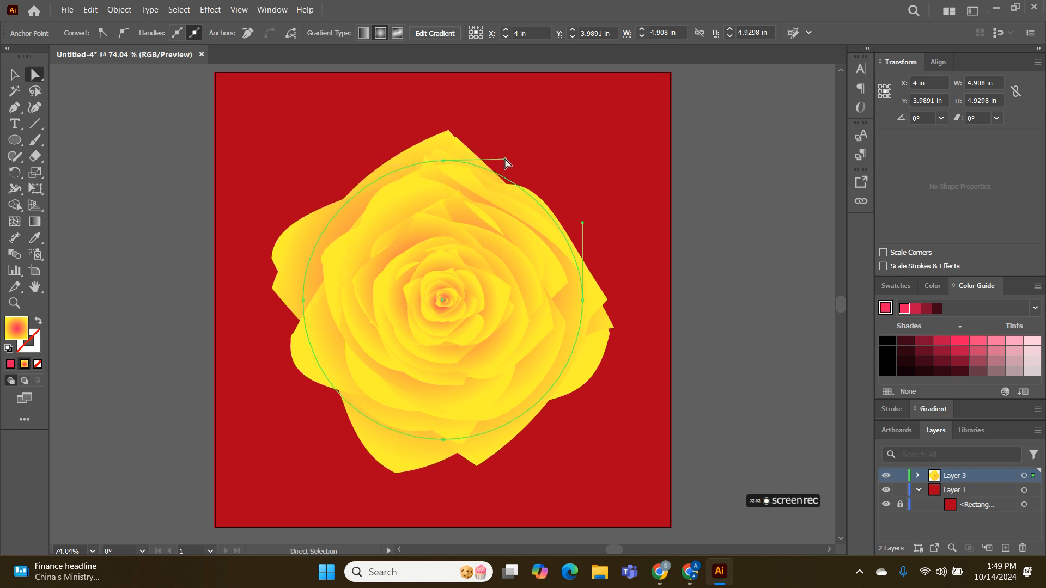
Reshape the outer petals further by pulling the upper direction handle of the outer circle's right anchor point slightly outward
{"action": "left_click_drag", "start_coordinate": [583, 223], "coordinate": [596, 224]}
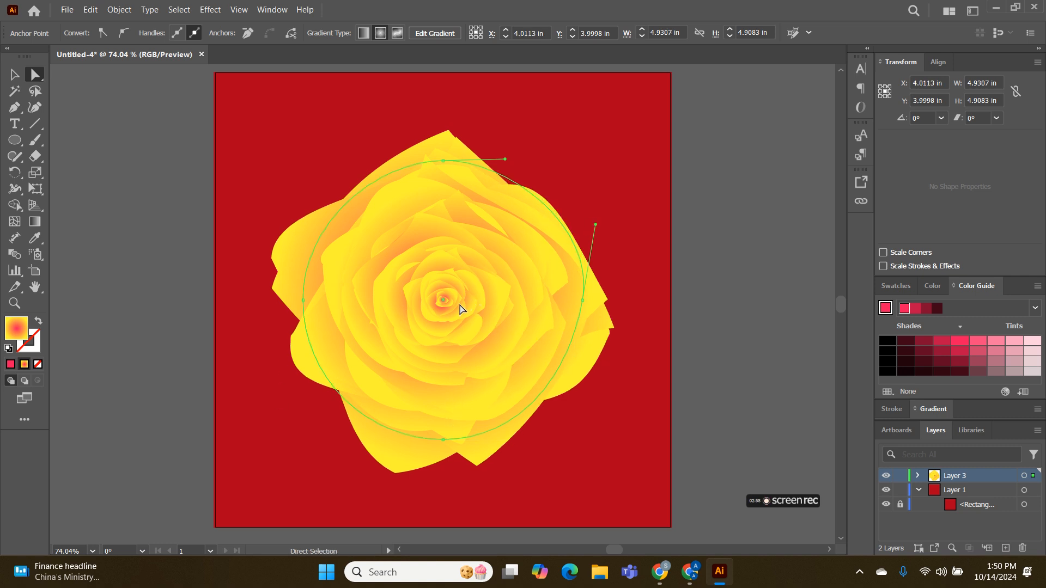
{"action": "left_click", "coordinate": [444, 299]}
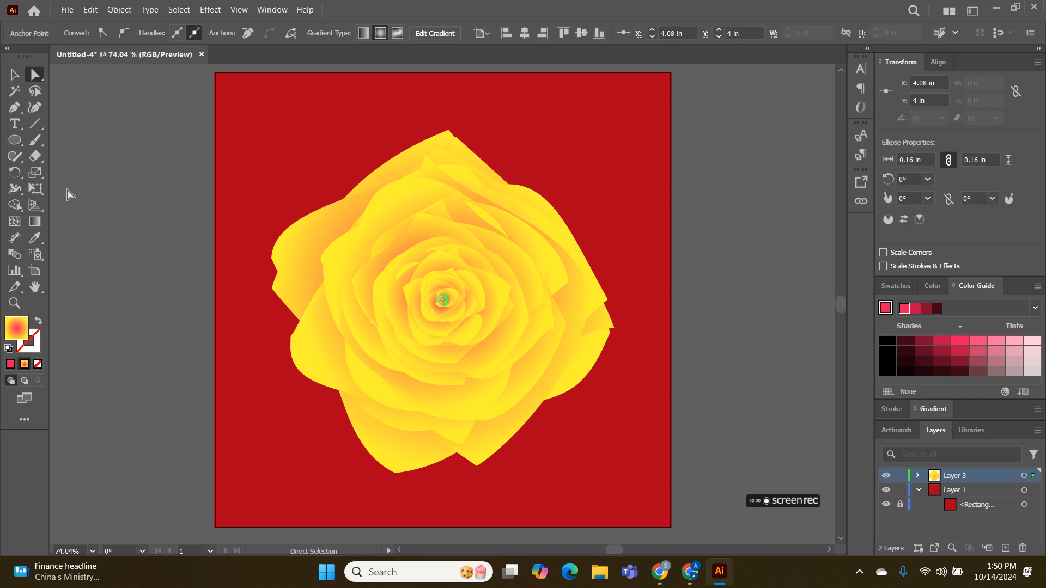
{"action": "left_click", "coordinate": [13, 77]}
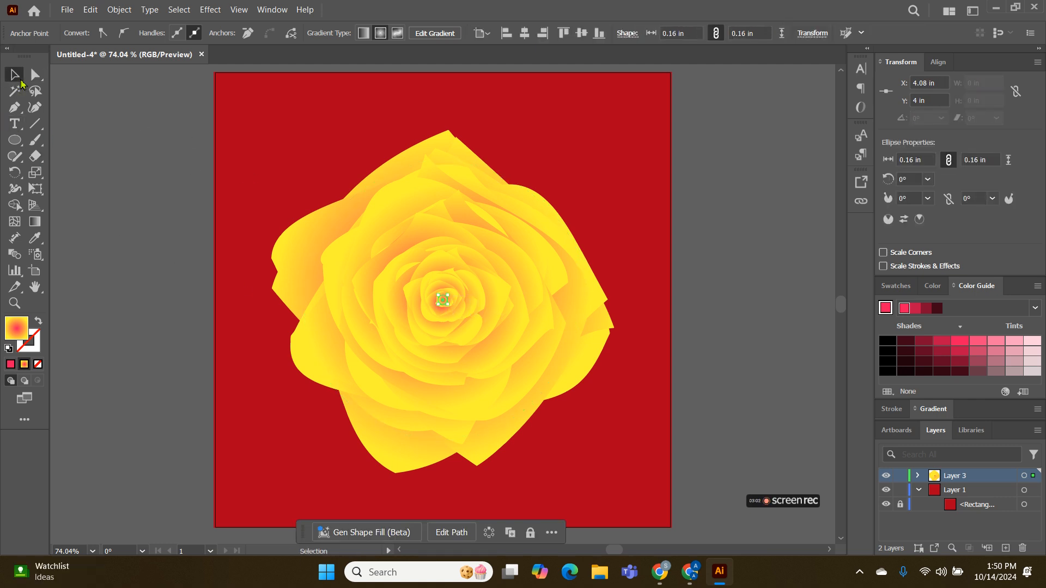
Group the rose blend and expand its appearance into editable paths
{"action": "left_click", "coordinate": [408, 274]}
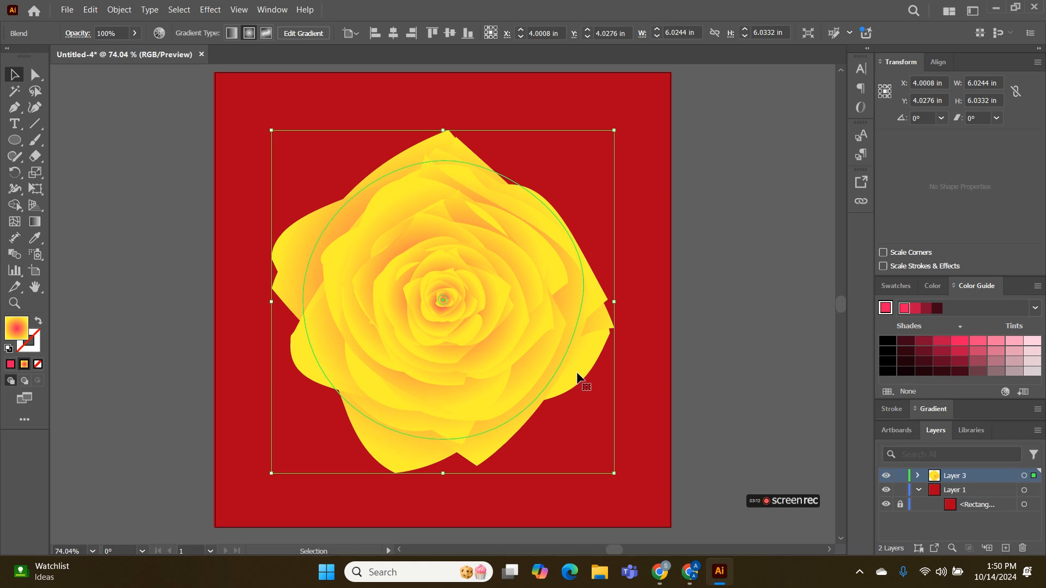
{"action": "key", "text": "ctrl"}
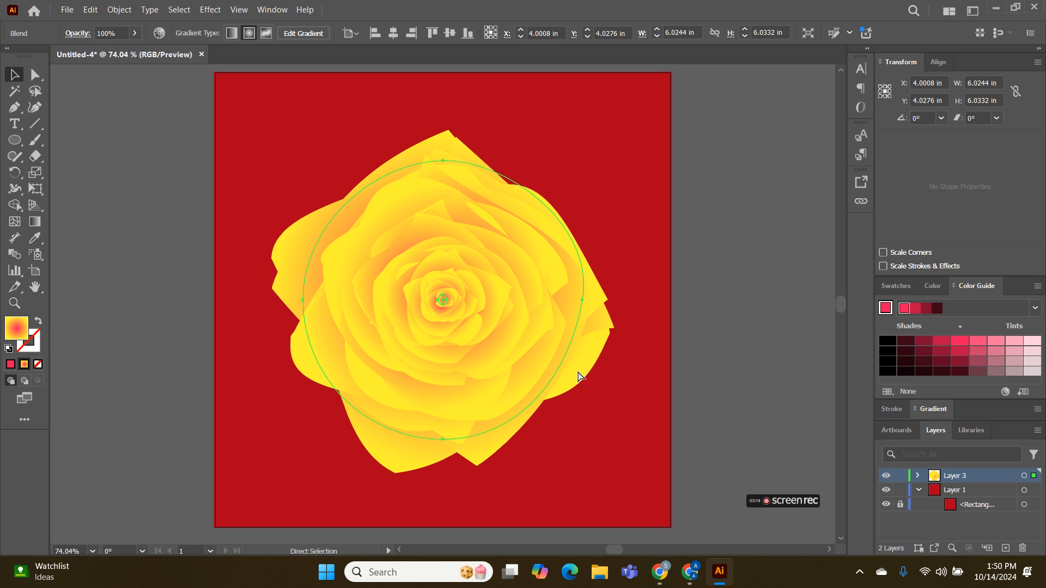
{"action": "key", "text": "ctrl"}
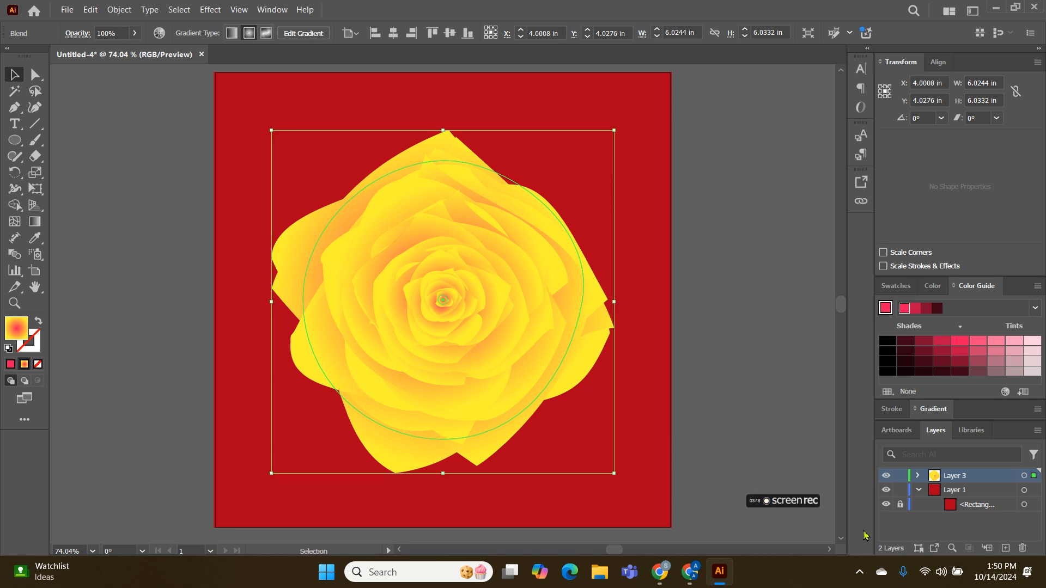
{"action": "left_click", "coordinate": [900, 505]}
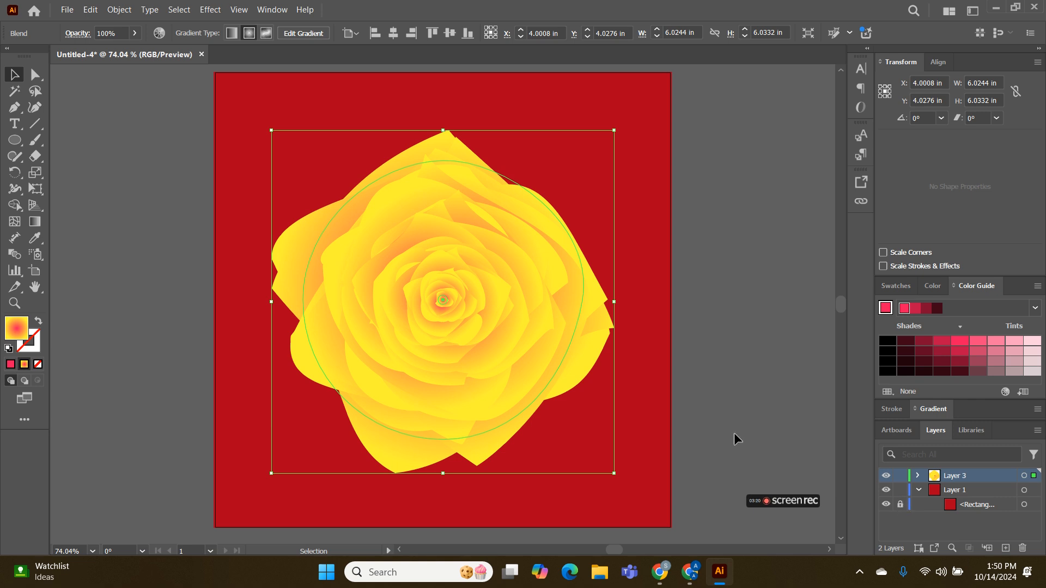
{"action": "key", "text": "ctrl"}
{"action": "left_click", "coordinate": [522, 260]}
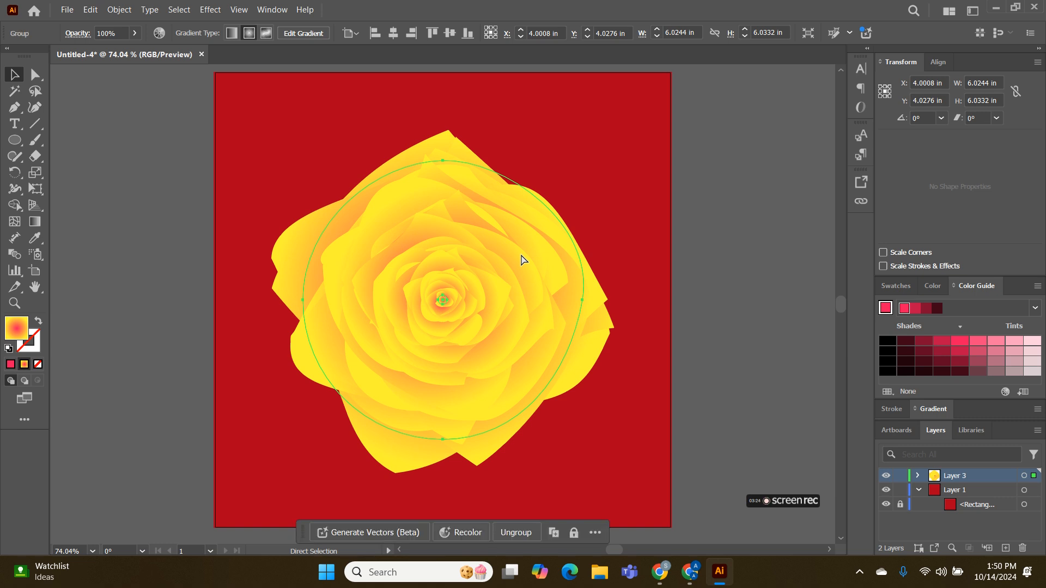
{"action": "left_click", "coordinate": [119, 10]}
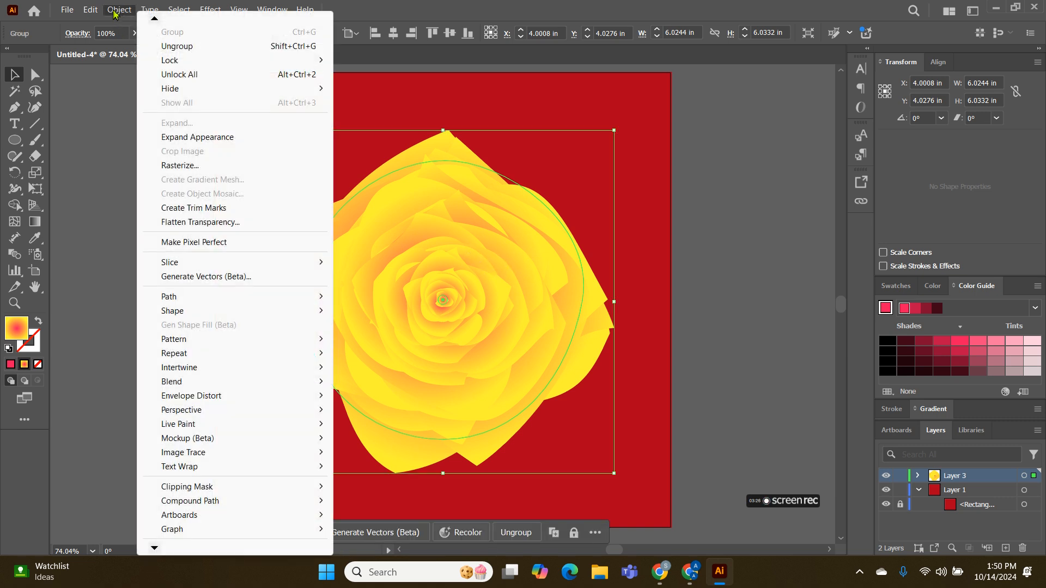
{"action": "left_click", "coordinate": [209, 136]}
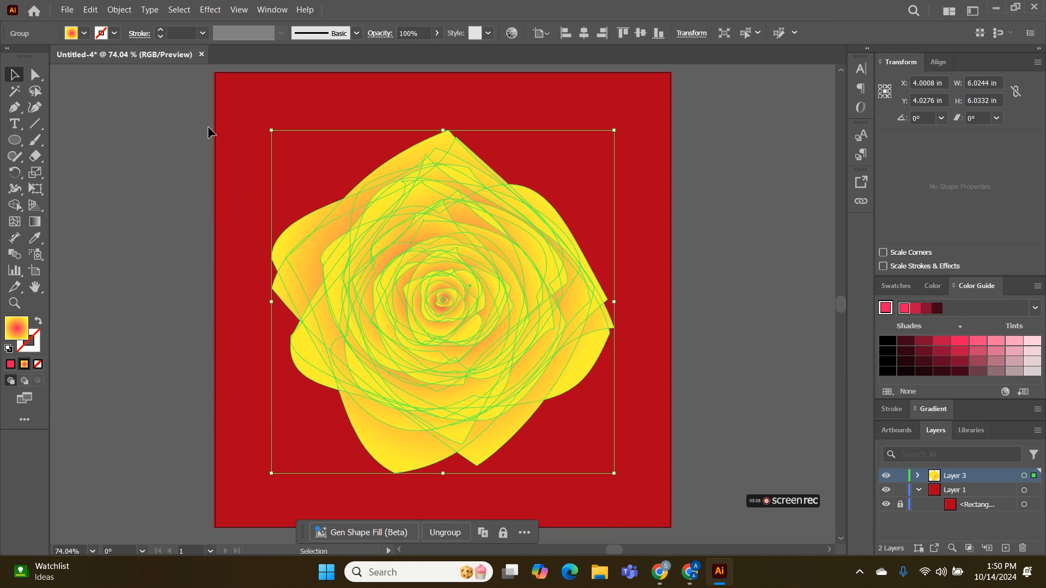
{"action": "key", "text": "a"}
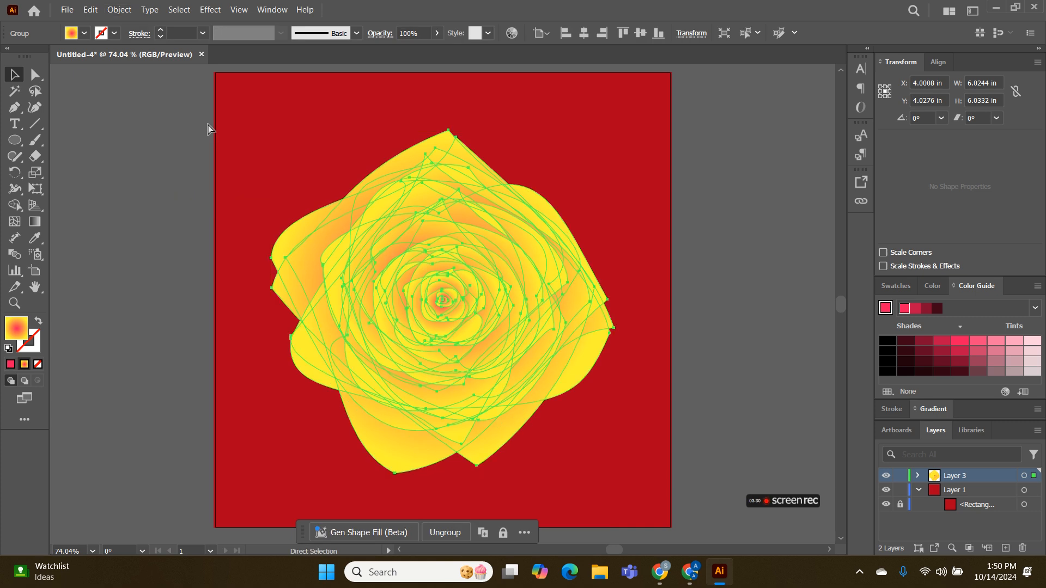
{"action": "key", "text": "v"}
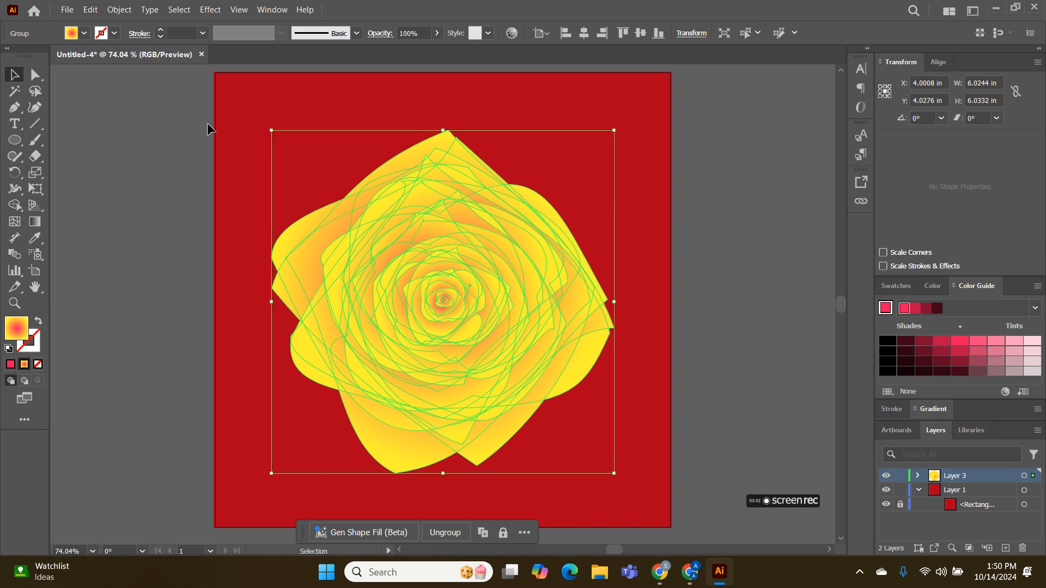
Apply the Grain texture effect to the expanded rose with intensity 60, contrast 40 and Soft grain type
{"action": "left_click", "coordinate": [210, 9]}
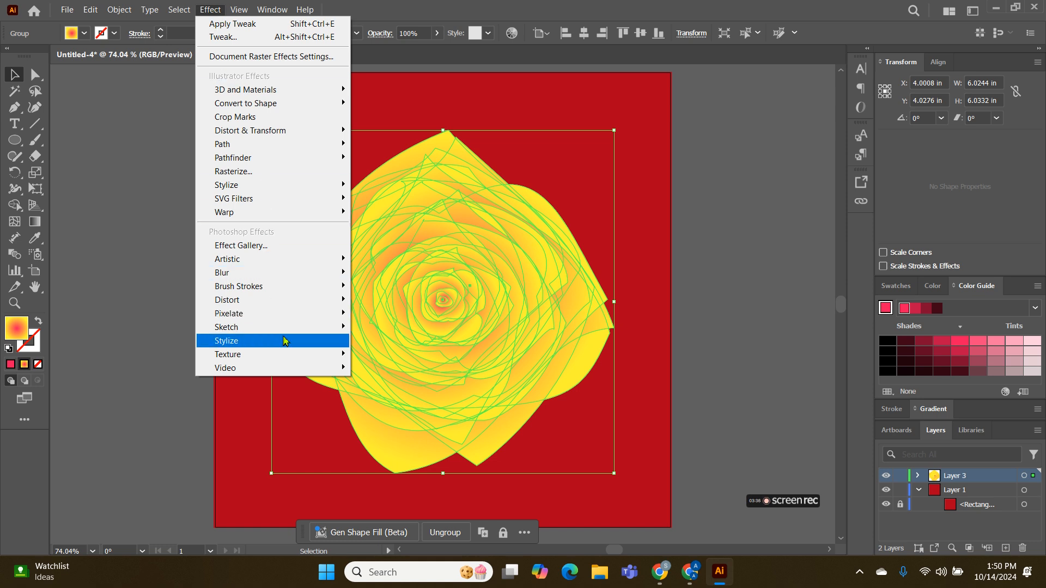
{"action": "mouse_move", "coordinate": [282, 362]}
{"action": "left_click", "coordinate": [383, 370]}
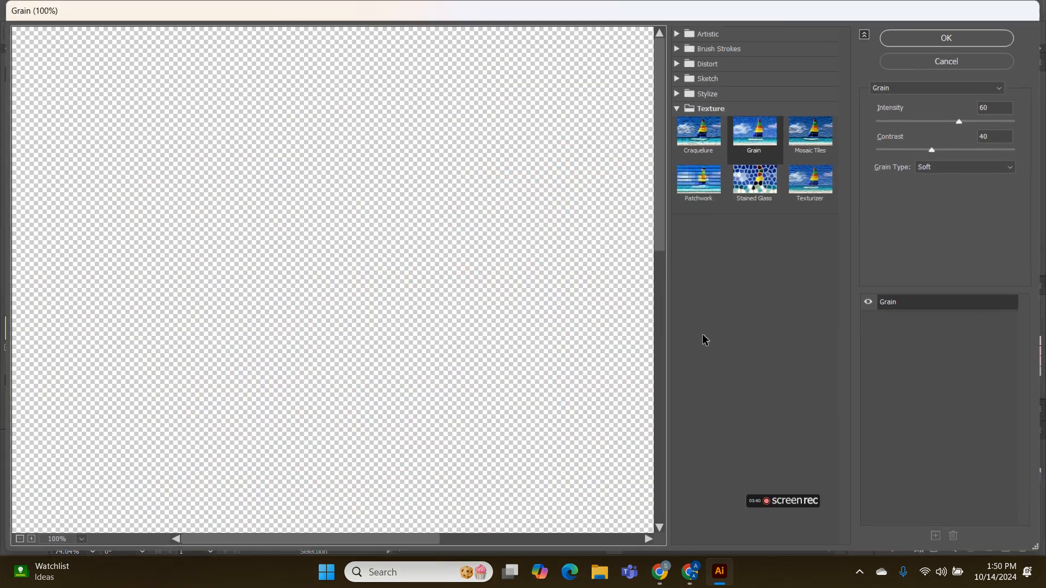
{"action": "left_click", "coordinate": [946, 39]}
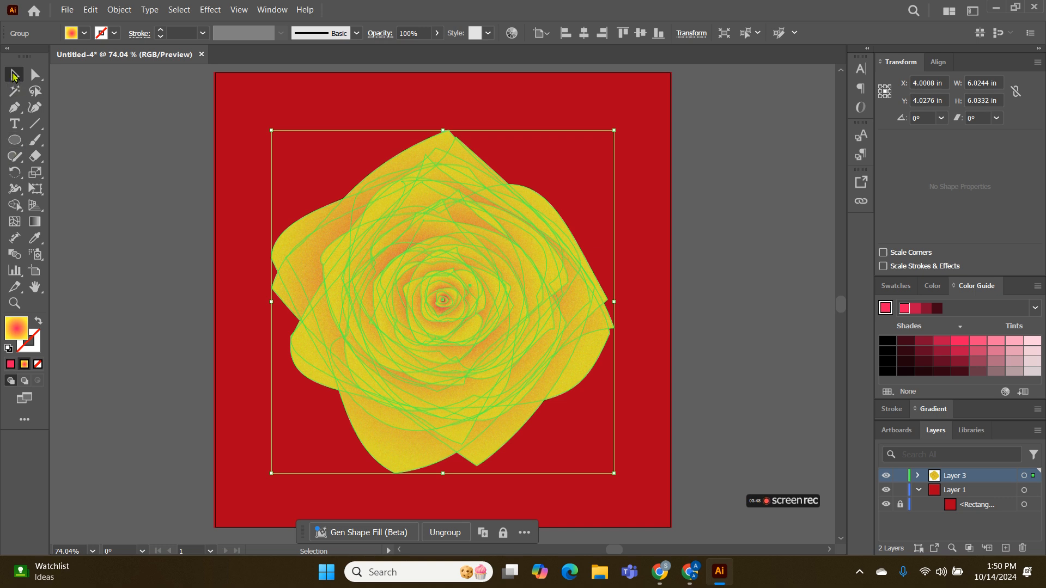
{"action": "left_click", "coordinate": [130, 126]}
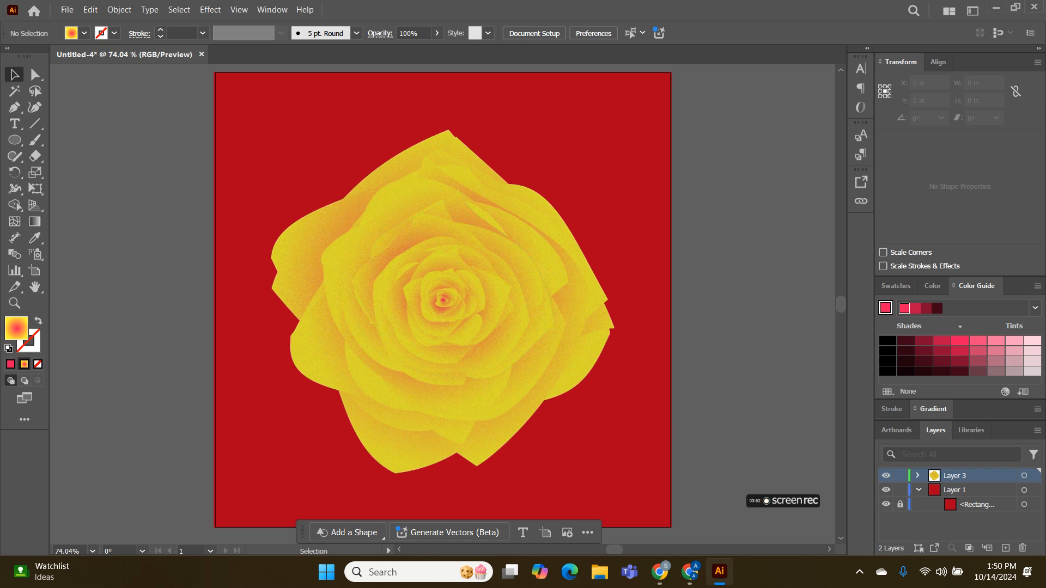
Set the rose's opacity to 49% and its blending mode to Multiply
{"action": "left_click", "coordinate": [394, 248]}
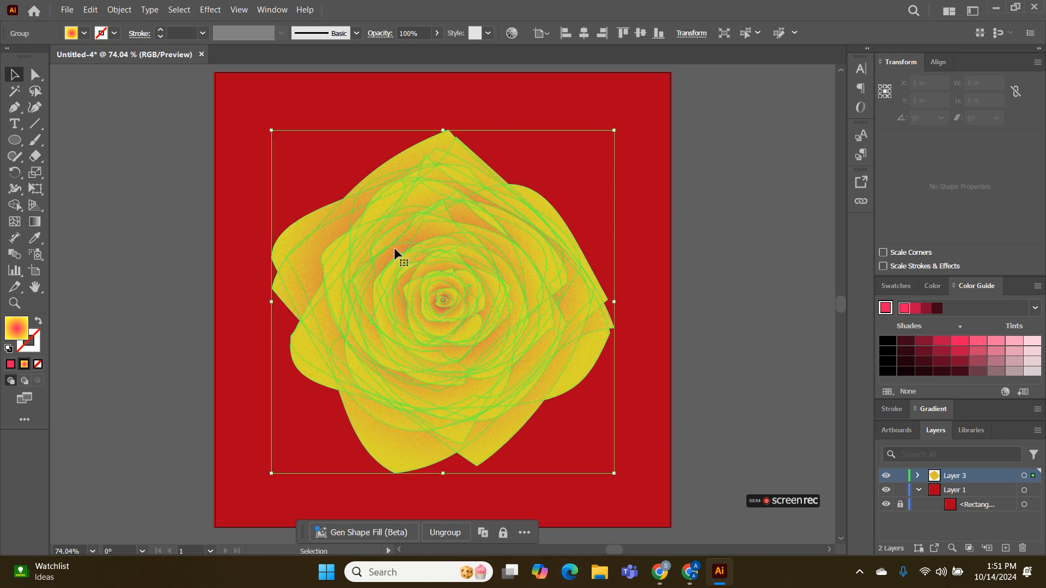
{"action": "left_click", "coordinate": [272, 11]}
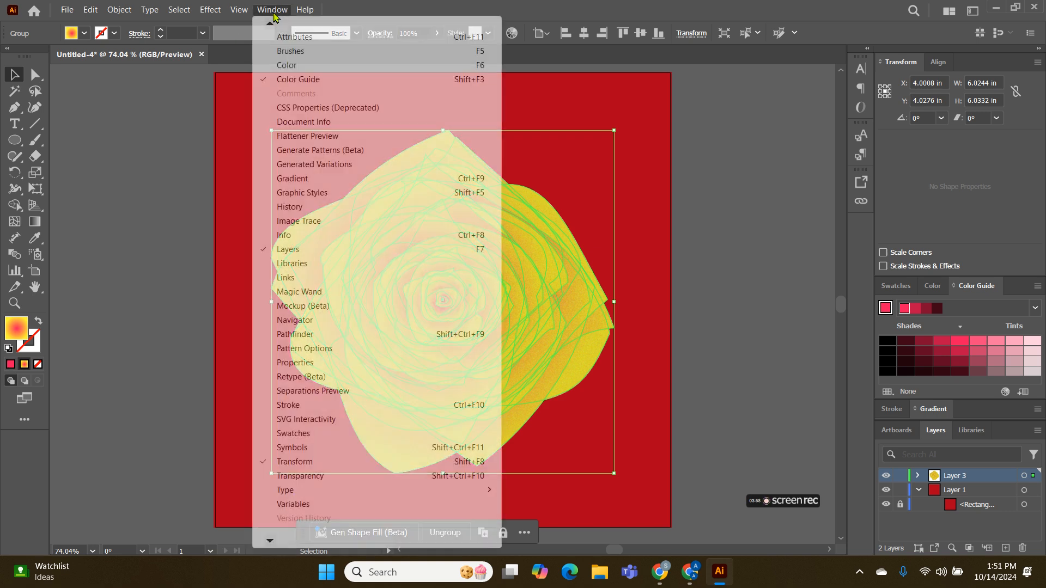
{"action": "left_click", "coordinate": [299, 477]}
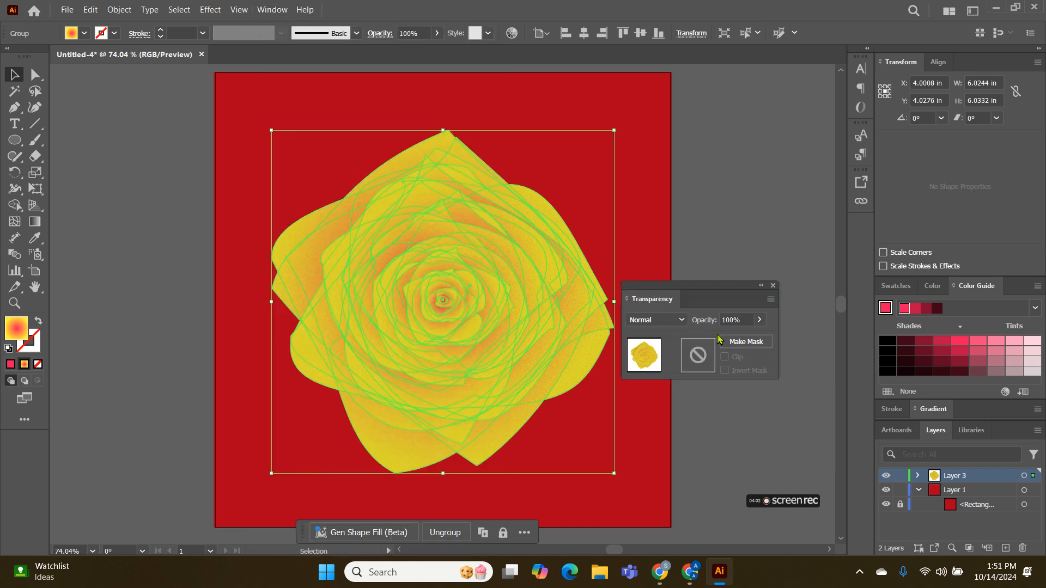
{"action": "left_click", "coordinate": [759, 321]}
{"action": "left_click_drag", "start_coordinate": [758, 336], "coordinate": [734, 338]}
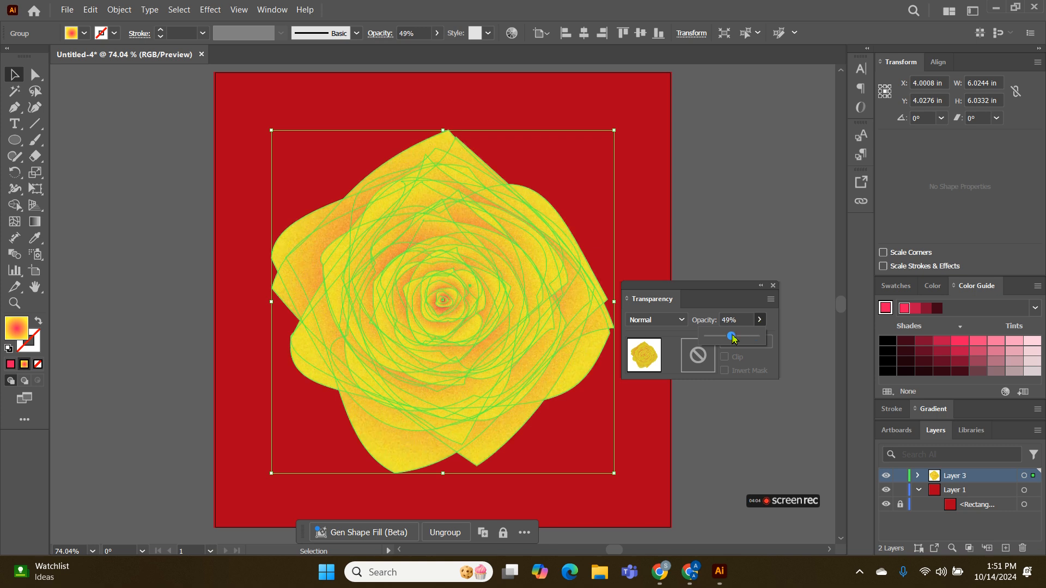
{"action": "left_click", "coordinate": [678, 322]}
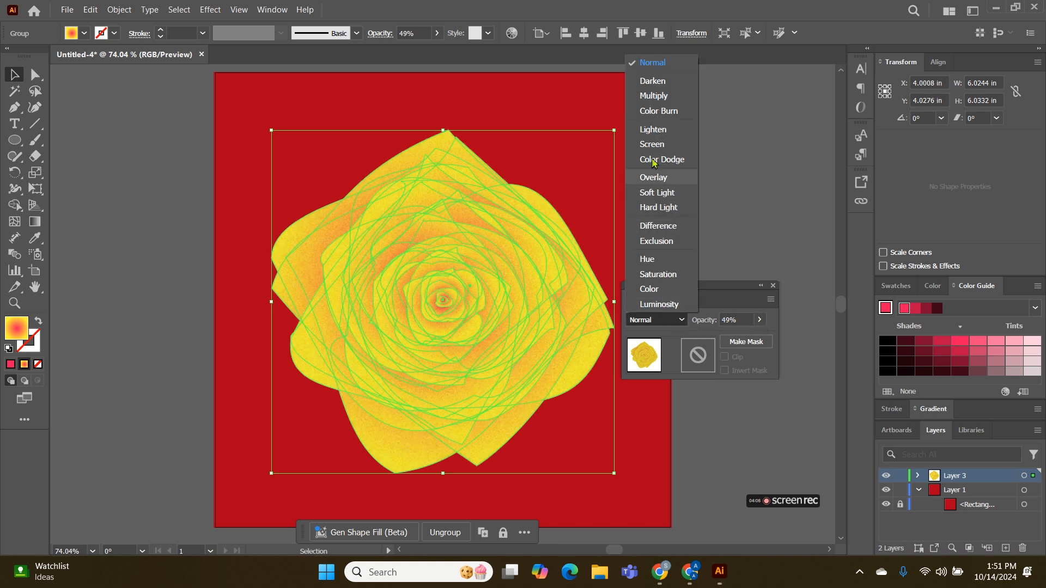
{"action": "left_click", "coordinate": [658, 99]}
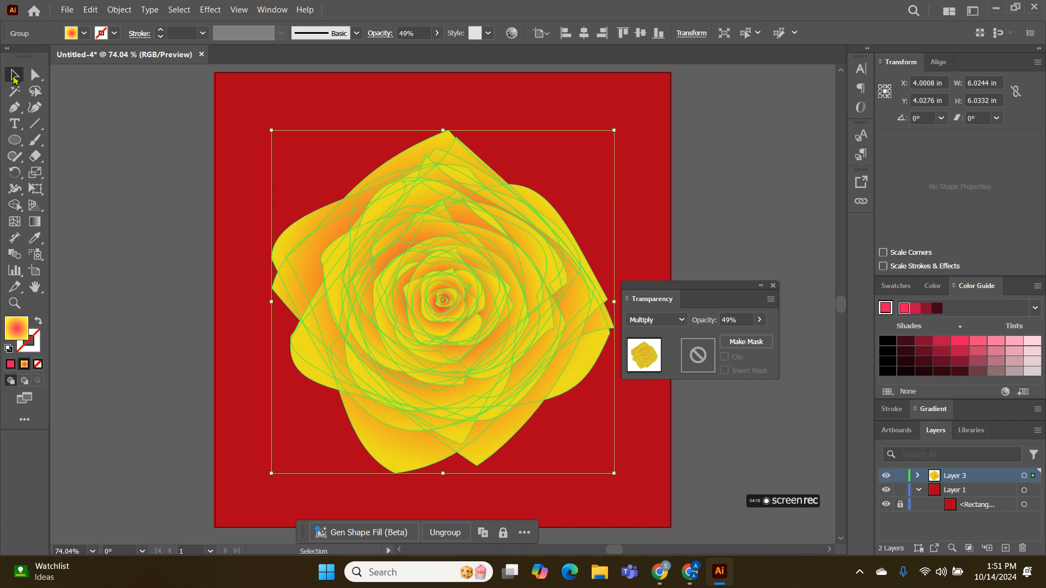
{"action": "left_click", "coordinate": [127, 124]}
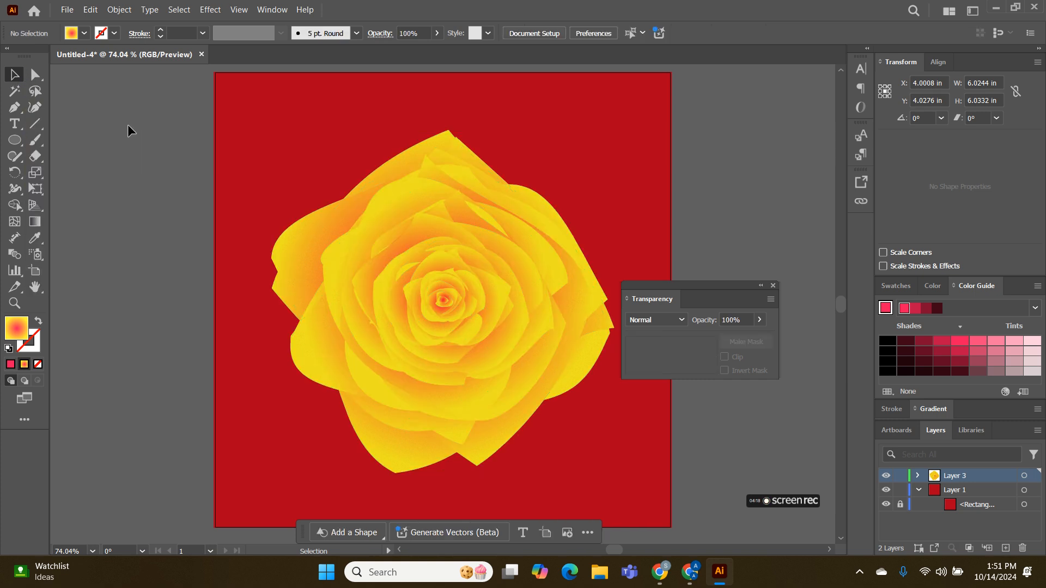
{"action": "left_click", "coordinate": [773, 285]}
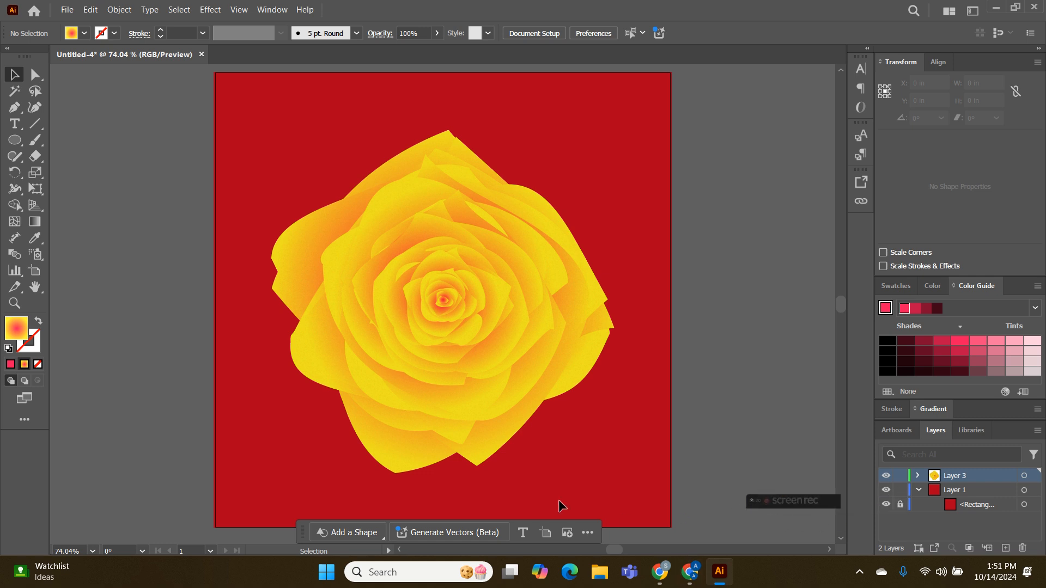
Draw an ellipse about 2.21 by 3.64 in beside the rose and convert its top and bottom anchors to corners for a leaf shape
{"action": "left_click", "coordinate": [14, 142]}
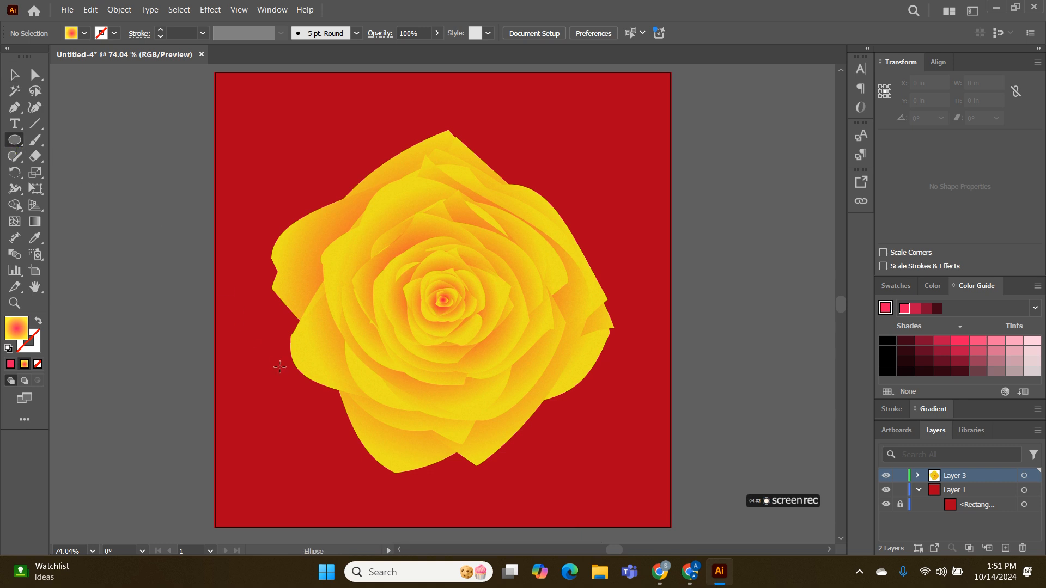
{"action": "left_click_drag", "start_coordinate": [254, 324], "coordinate": [129, 118]}
{"action": "left_click", "coordinate": [34, 108]}
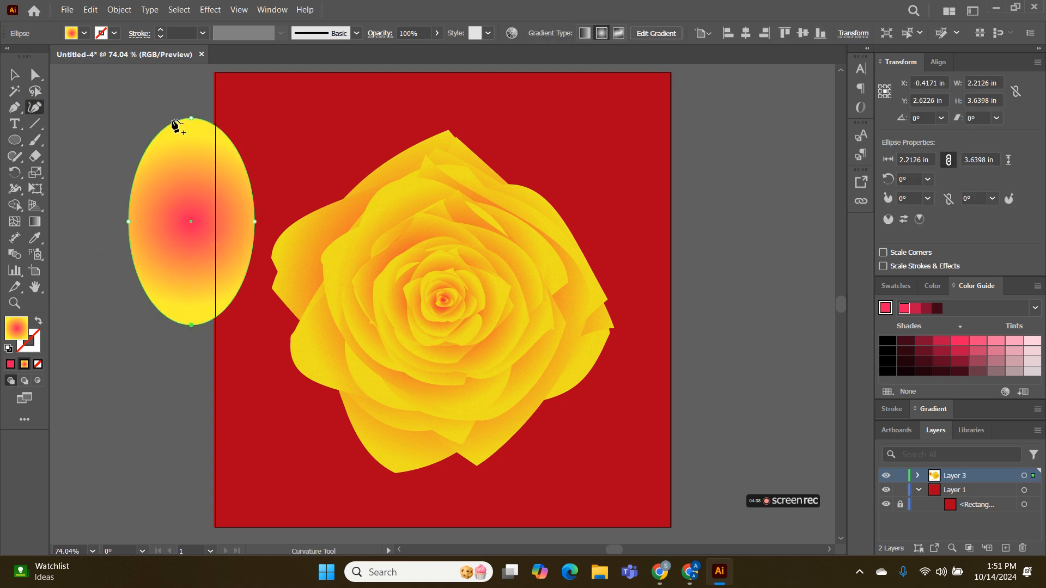
{"action": "double_click", "coordinate": [191, 117]}
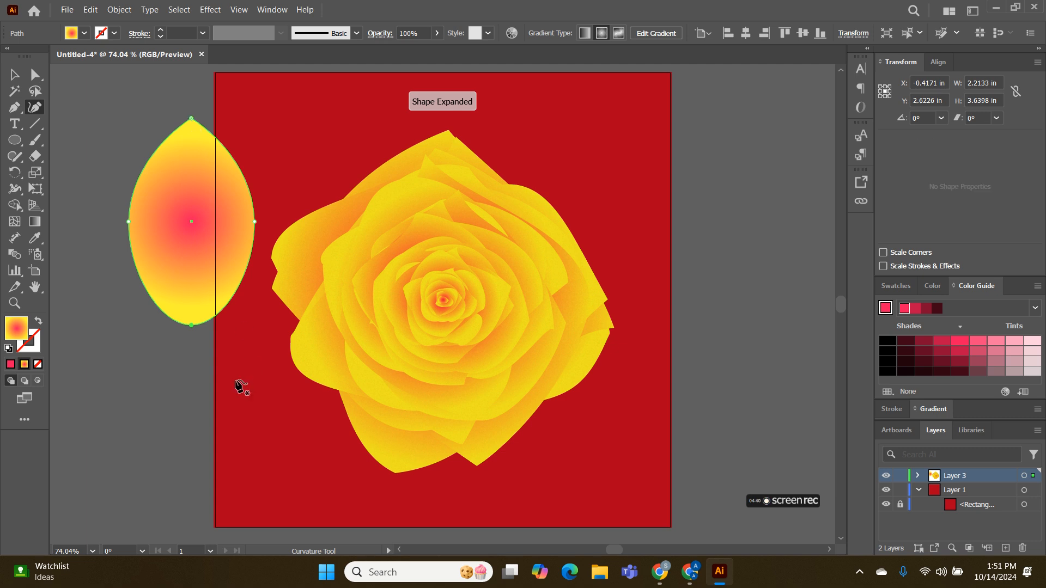
{"action": "double_click", "coordinate": [190, 325]}
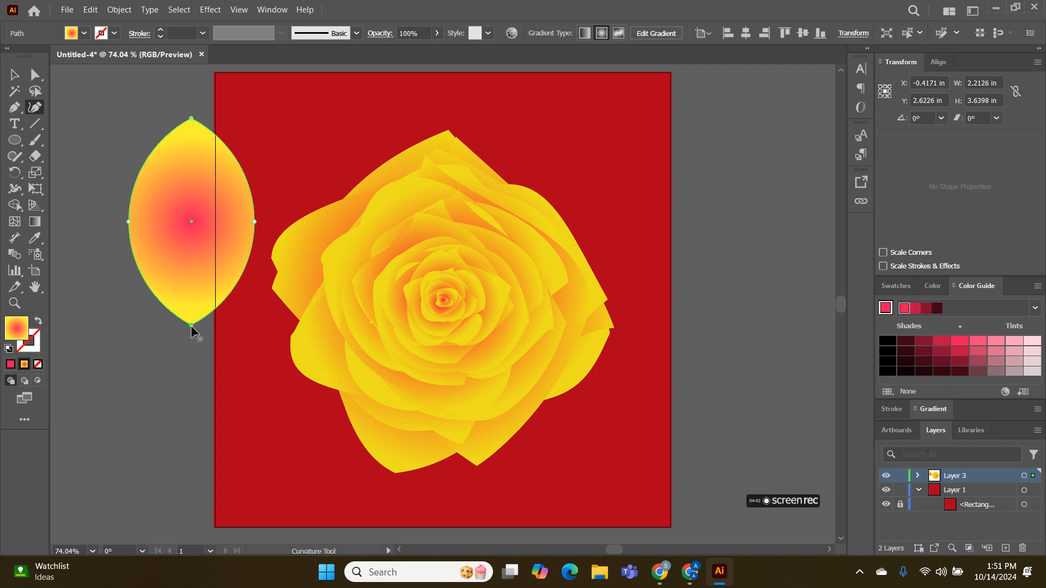
Recolor the leaf's radial gradient with olive yellow B9BF00 at the center stop and a dark green swatch at the outer stop
{"action": "left_click", "coordinate": [656, 33]}
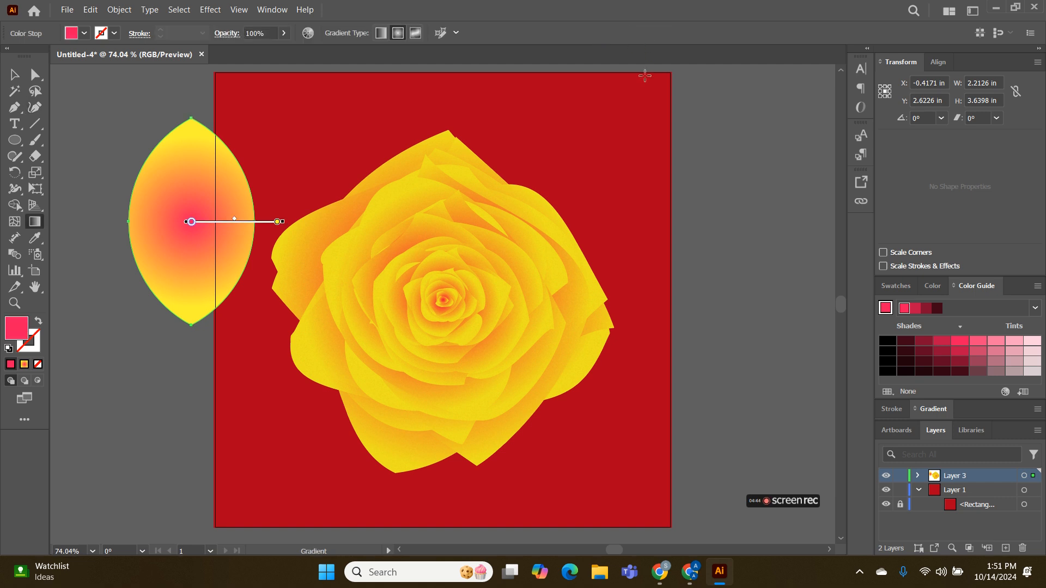
{"action": "double_click", "coordinate": [190, 222]}
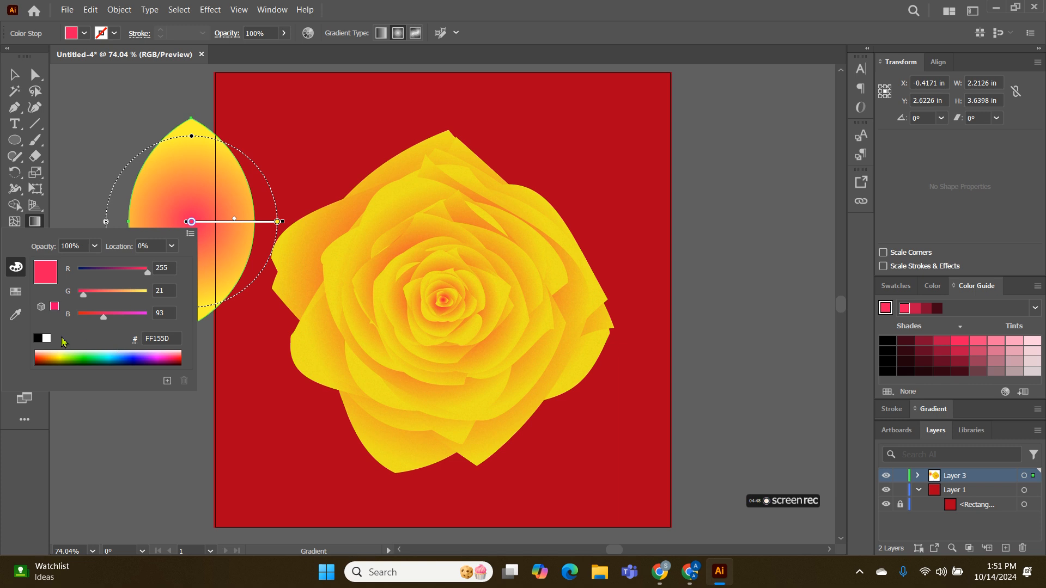
{"action": "left_click", "coordinate": [61, 356]}
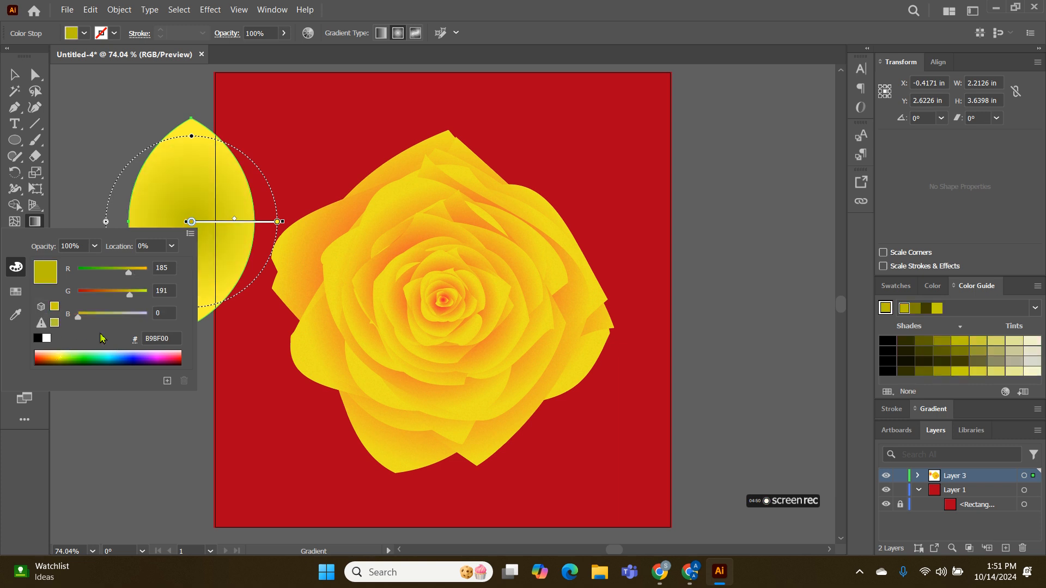
{"action": "double_click", "coordinate": [277, 222]}
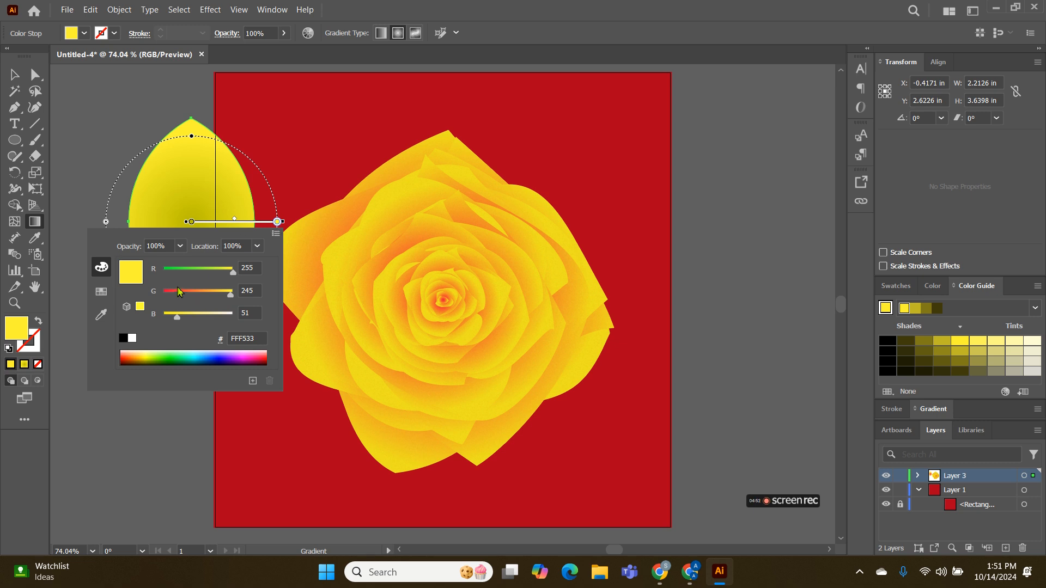
{"action": "left_click", "coordinate": [170, 269]}
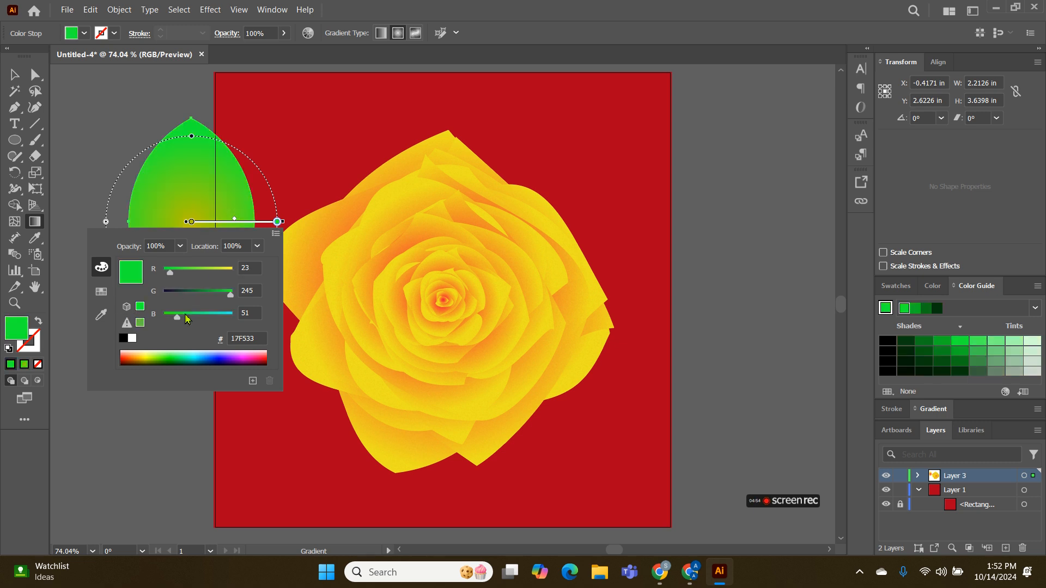
{"action": "left_click", "coordinate": [101, 291]}
{"action": "left_click", "coordinate": [139, 272]}
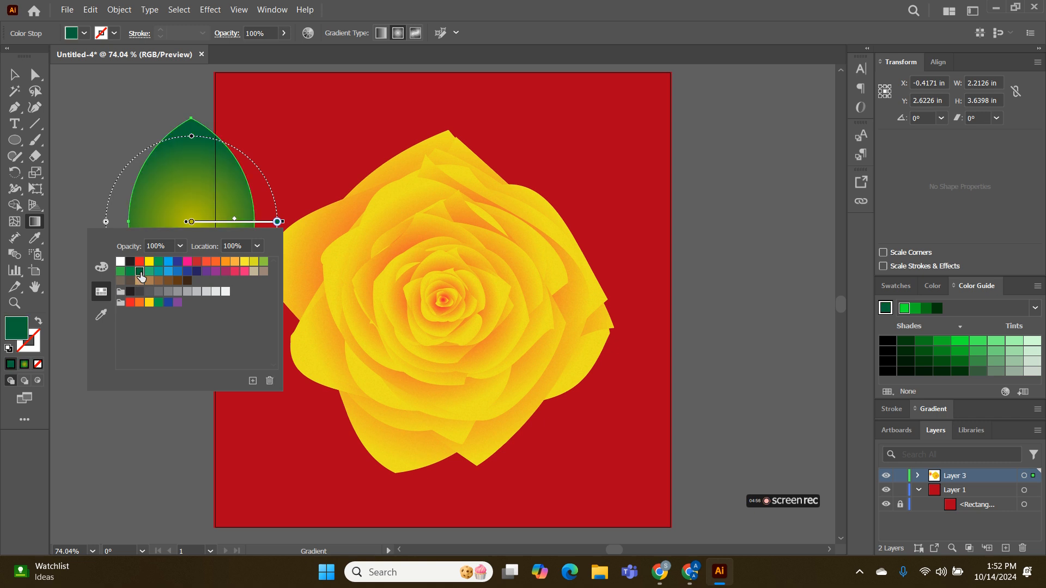
Enlarge the leaf's radial gradient and rotate it so the outer stop lies near the leaf's top tip
{"action": "left_click", "coordinate": [285, 224]}
{"action": "left_click_drag", "start_coordinate": [267, 178], "coordinate": [282, 174]}
{"action": "left_click_drag", "start_coordinate": [300, 221], "coordinate": [194, 84]}
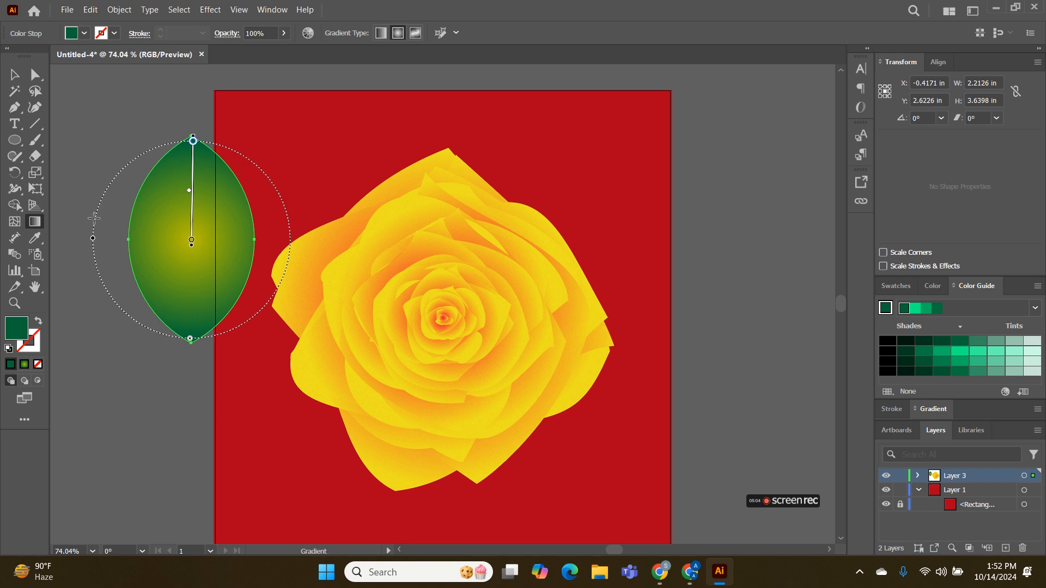
{"action": "left_click", "coordinate": [14, 74]}
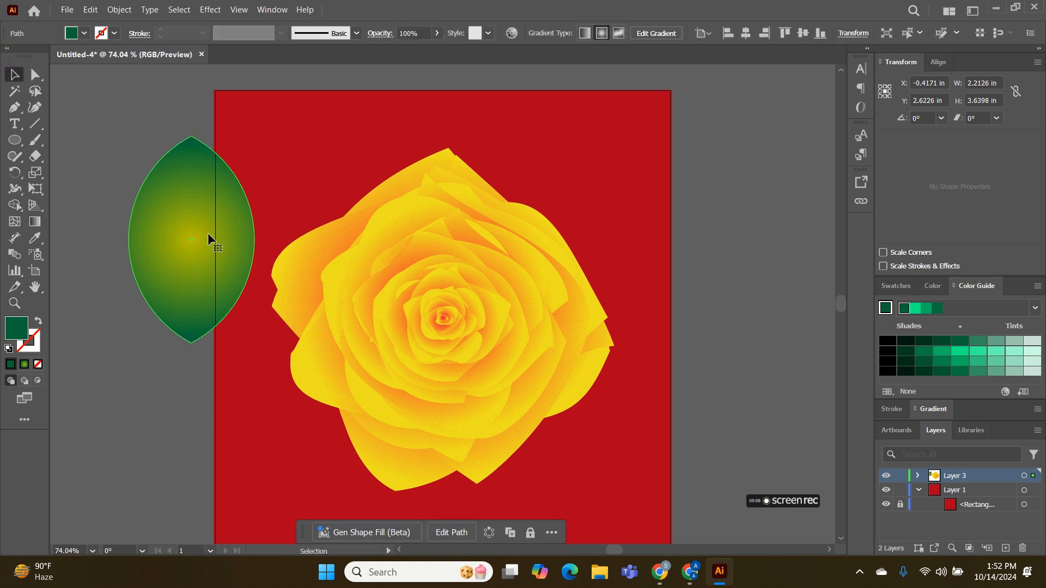
Move the leaf slightly closer to the rose and duplicate it in place
{"action": "left_click", "coordinate": [194, 272]}
{"action": "mouse_move", "coordinate": [195, 273]}
{"action": "left_mouse_down"}
{"action": "mouse_move", "coordinate": [217, 286]}
{"action": "mouse_move", "coordinate": [195, 282]}
{"action": "left_mouse_up"}
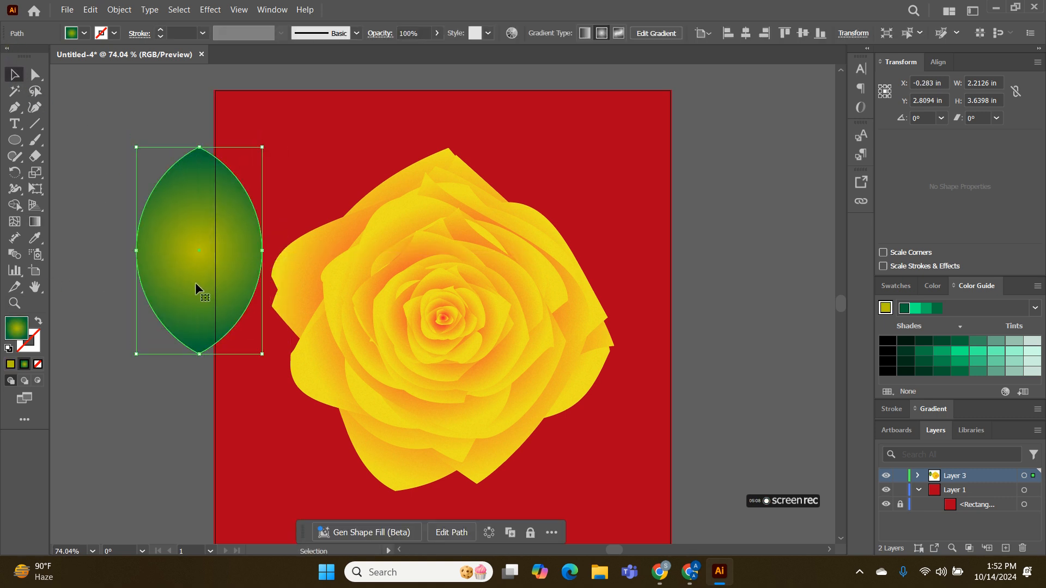
{"action": "key", "text": "a"}
{"action": "key", "text": "v"}
Apply the Grain texture effect to the leaf copy with the Soft grain type
{"action": "left_click", "coordinate": [211, 9]}
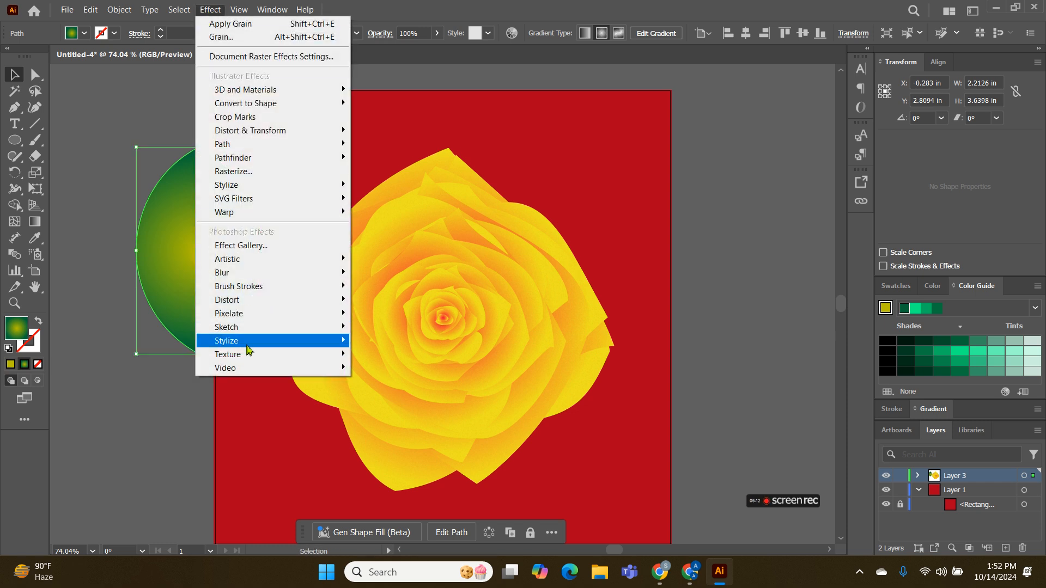
{"action": "mouse_move", "coordinate": [248, 355]}
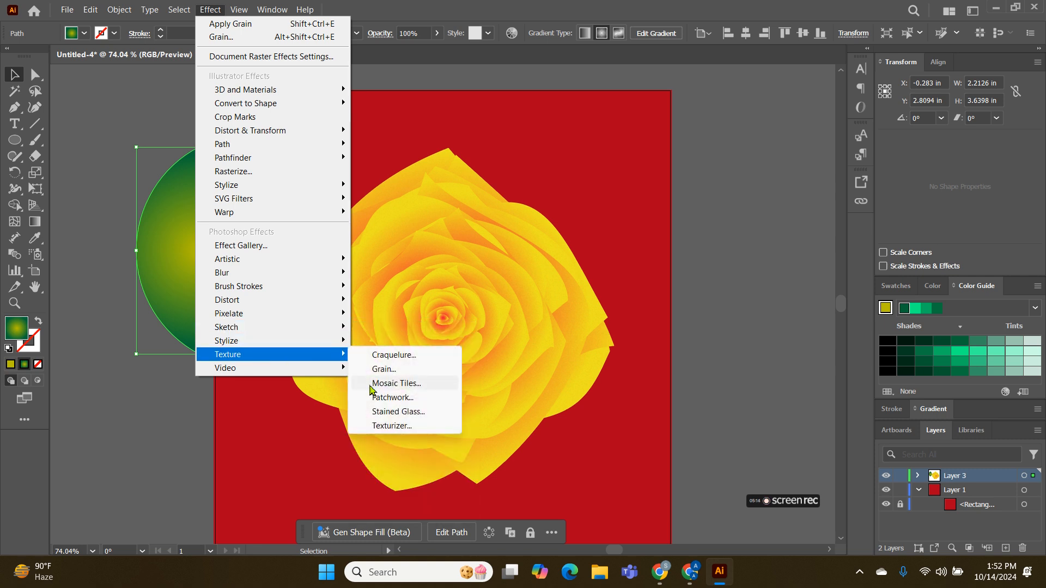
{"action": "left_click", "coordinate": [380, 375]}
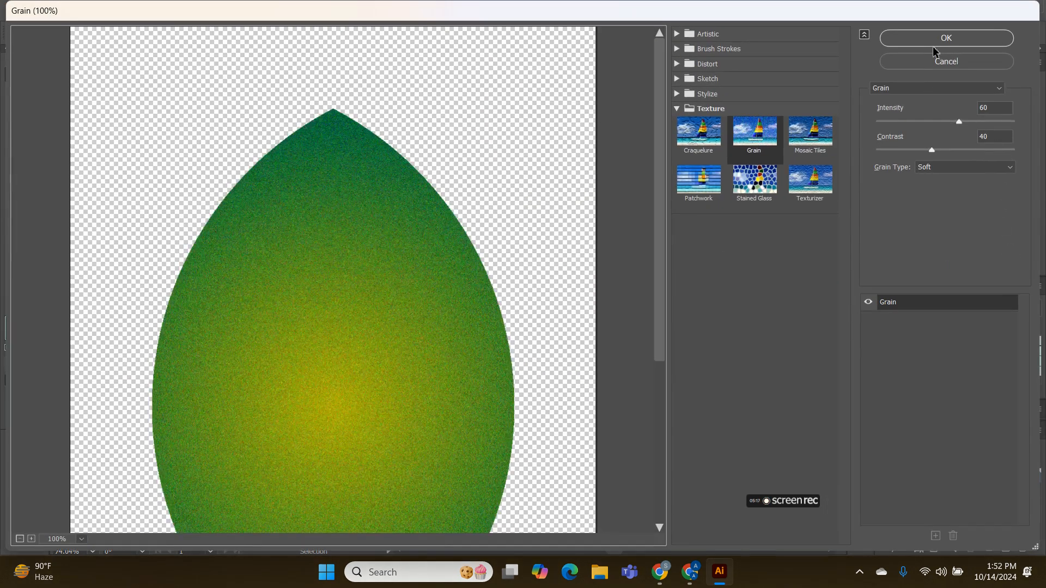
{"action": "left_click", "coordinate": [933, 46]}
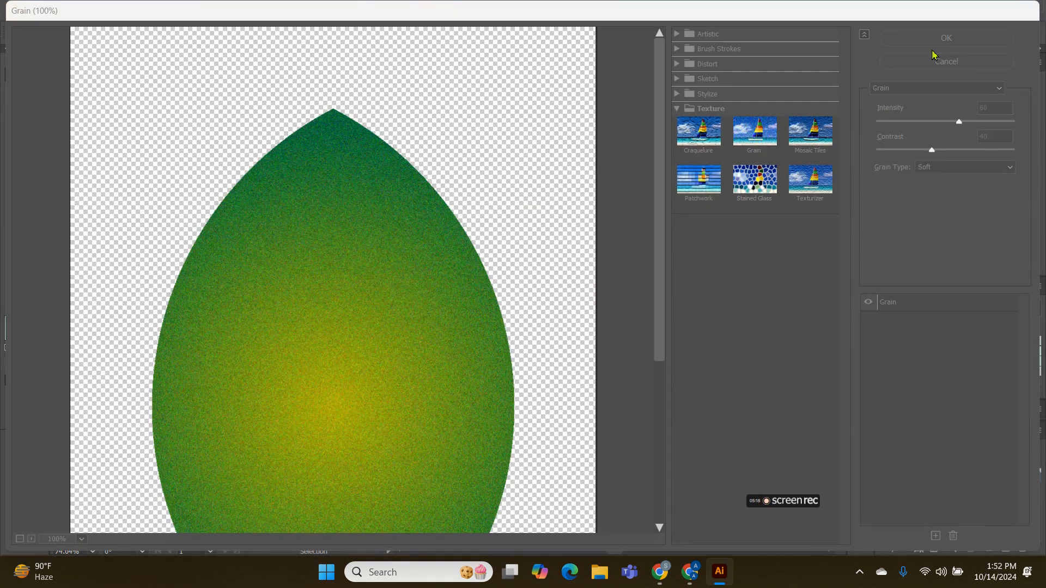
{"action": "left_click", "coordinate": [120, 178]}
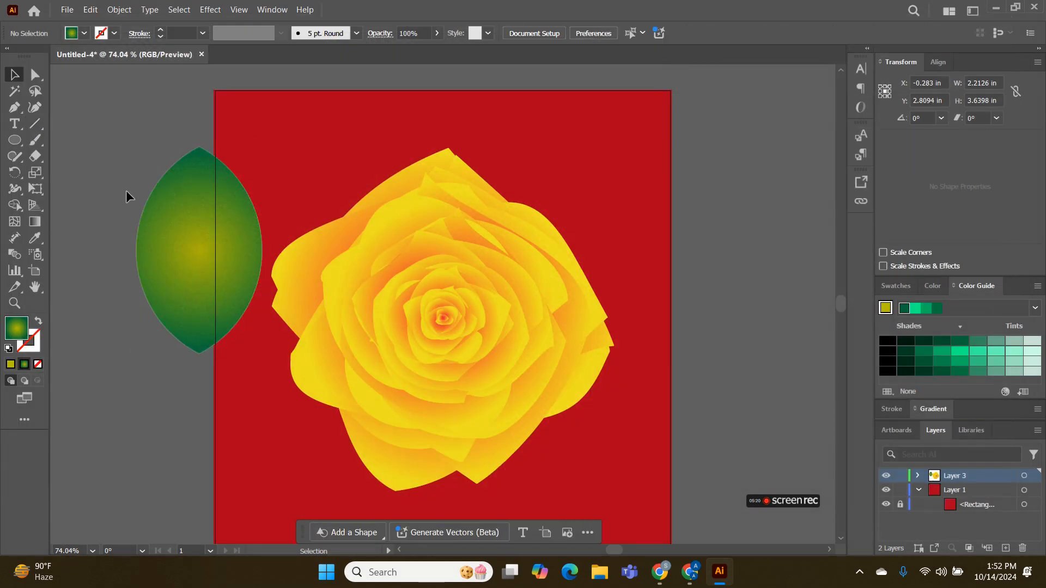
Scale both stacked leaf shapes down to about 1.73 by 2.85 in and group them
{"action": "left_click_drag", "start_coordinate": [218, 393], "coordinate": [222, 393]}
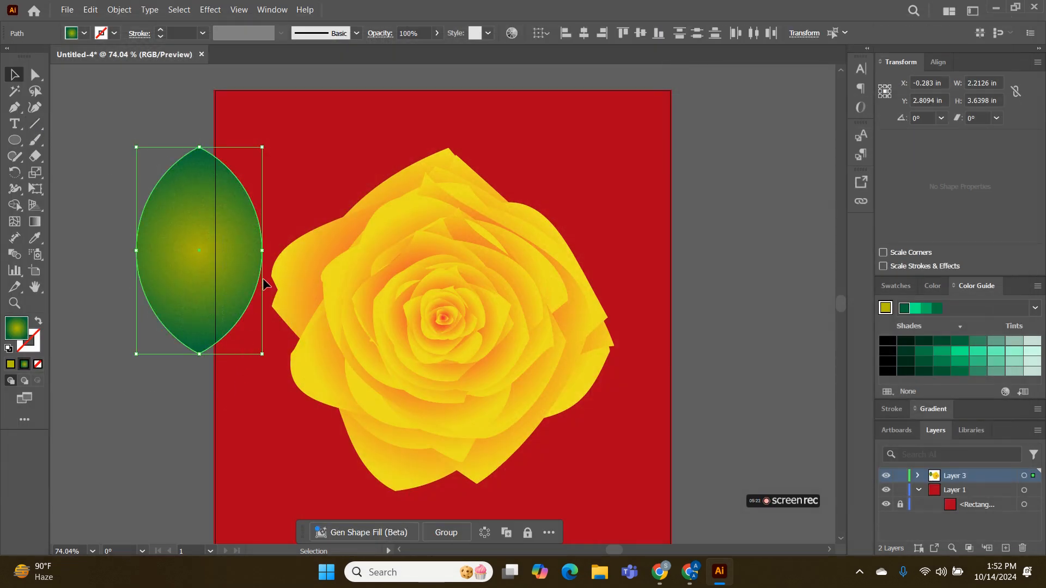
{"action": "left_click_drag", "start_coordinate": [262, 250], "coordinate": [235, 249]}
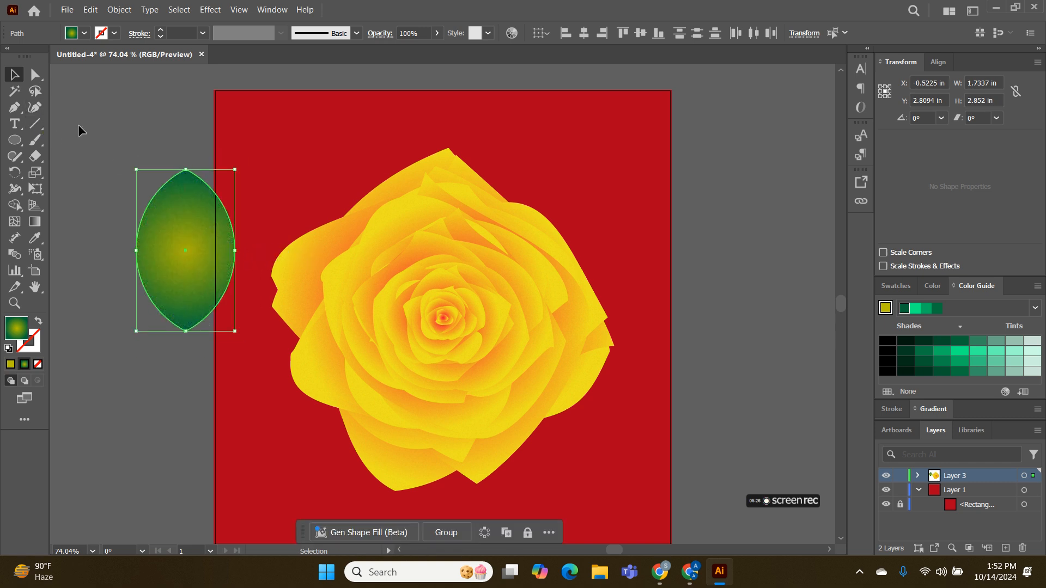
{"action": "key", "text": "ctrl+g"}
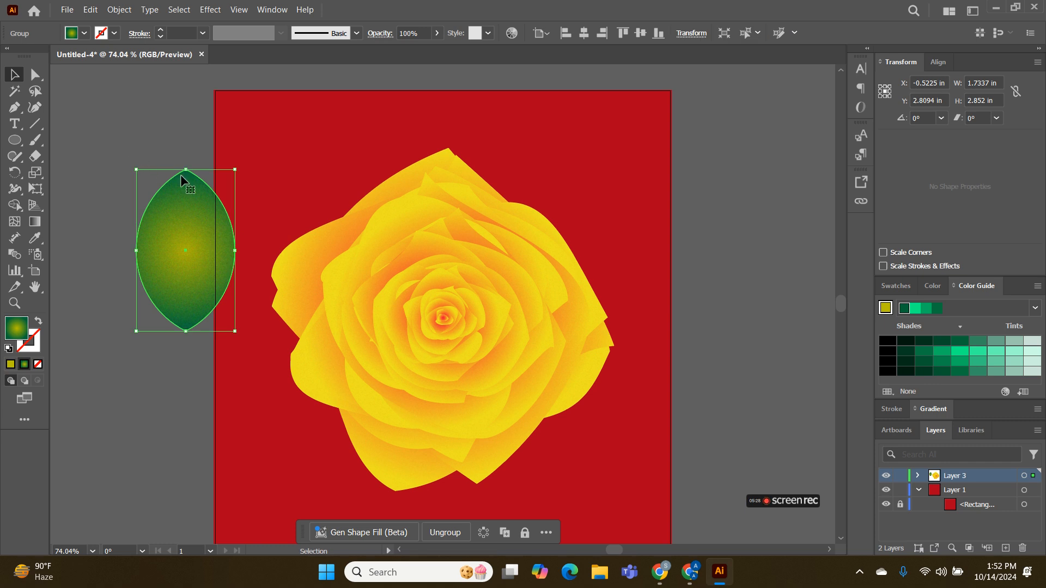
{"action": "left_click", "coordinate": [241, 169]}
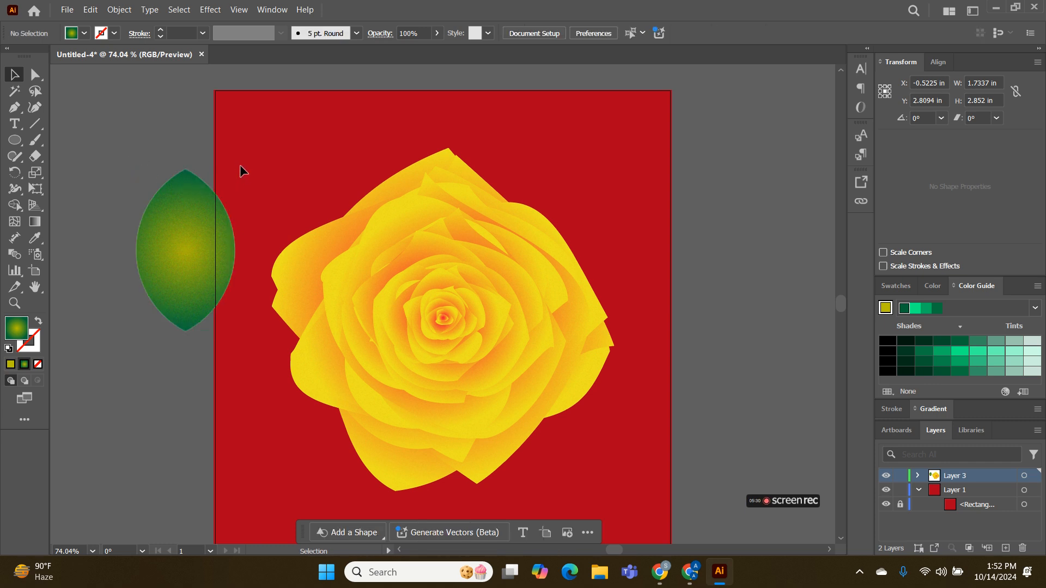
Rotate the leaf group about 40° counterclockwise and move it over the rose's upper-left petals
{"action": "left_click", "coordinate": [206, 226]}
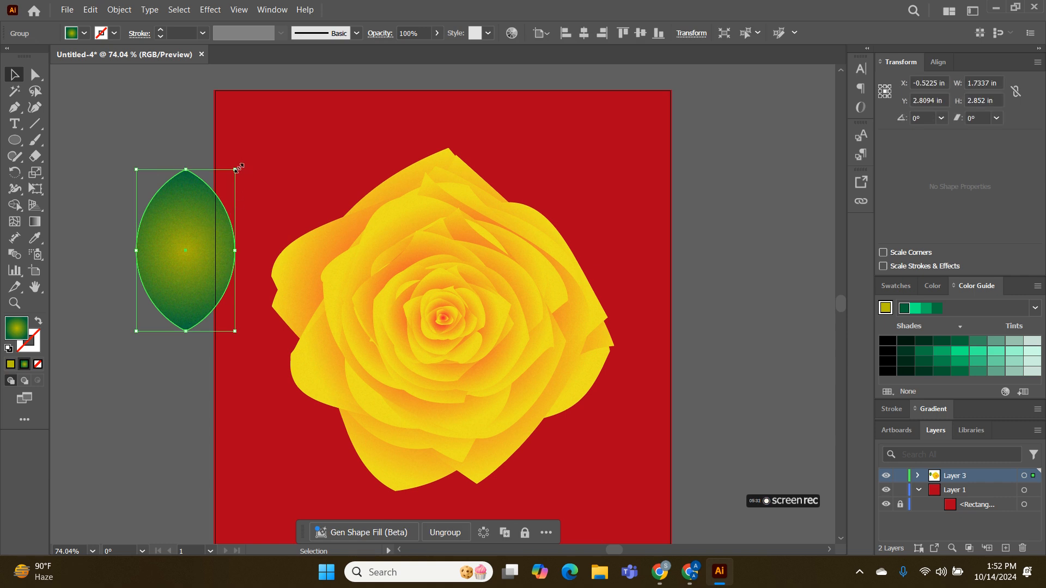
{"action": "left_click_drag", "start_coordinate": [242, 163], "coordinate": [158, 153]}
{"action": "left_click_drag", "start_coordinate": [229, 231], "coordinate": [288, 233]}
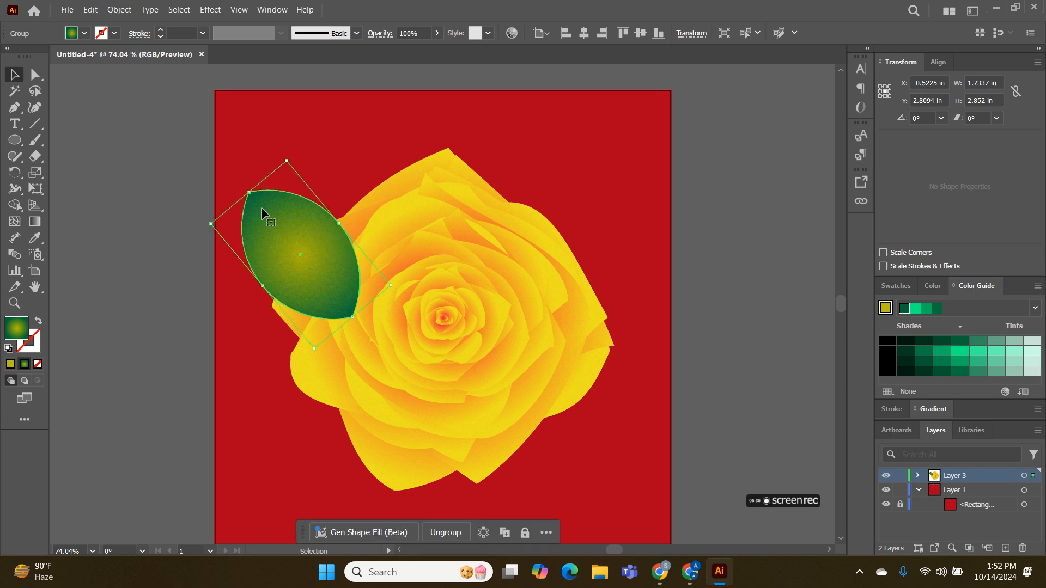
Expand the leaf group's appearance and enlarge the group to about 4.10 by 6.24 in
{"action": "left_click", "coordinate": [176, 13]}
{"action": "left_click", "coordinate": [175, 13]}
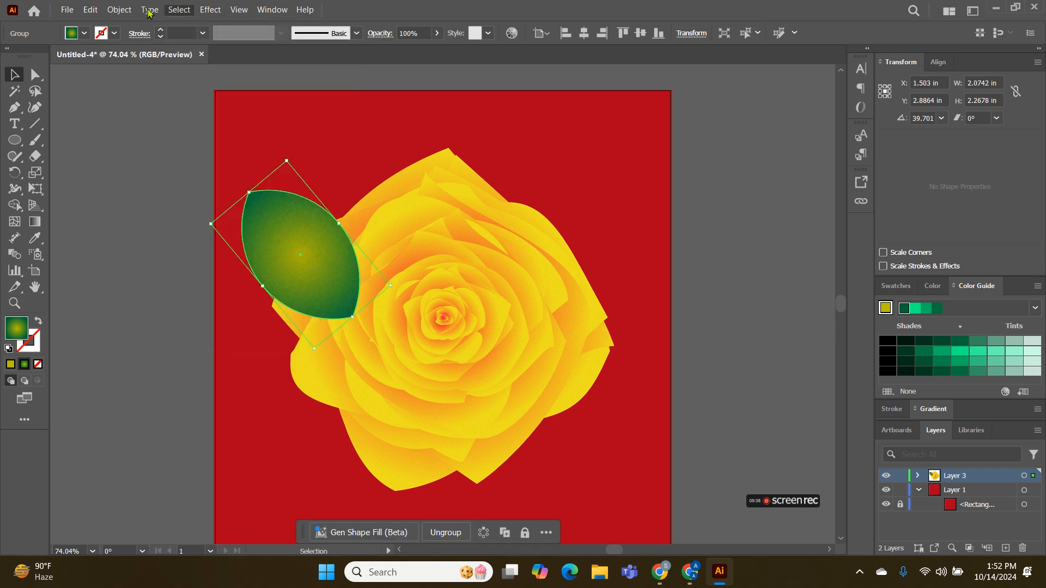
{"action": "left_click", "coordinate": [146, 11]}
{"action": "mouse_move", "coordinate": [118, 10]}
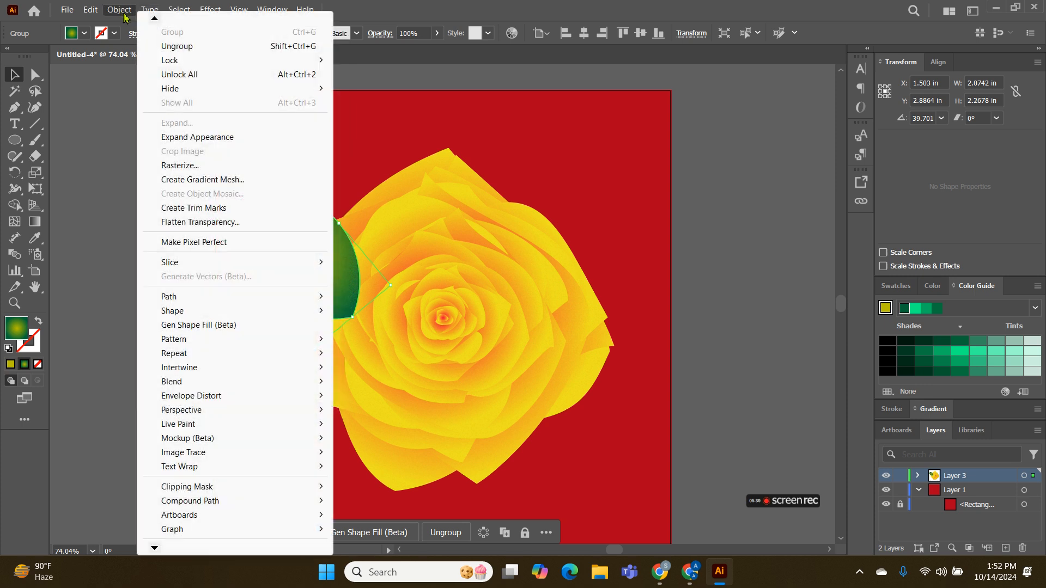
{"action": "left_click", "coordinate": [207, 136]}
{"action": "left_click_drag", "start_coordinate": [390, 347], "coordinate": [414, 426]}
{"action": "left_click_drag", "start_coordinate": [315, 328], "coordinate": [325, 327]}
Send the leaf group behind the rose and move it up toward the artboard's upper-left corner
{"action": "right_click", "coordinate": [325, 327]}
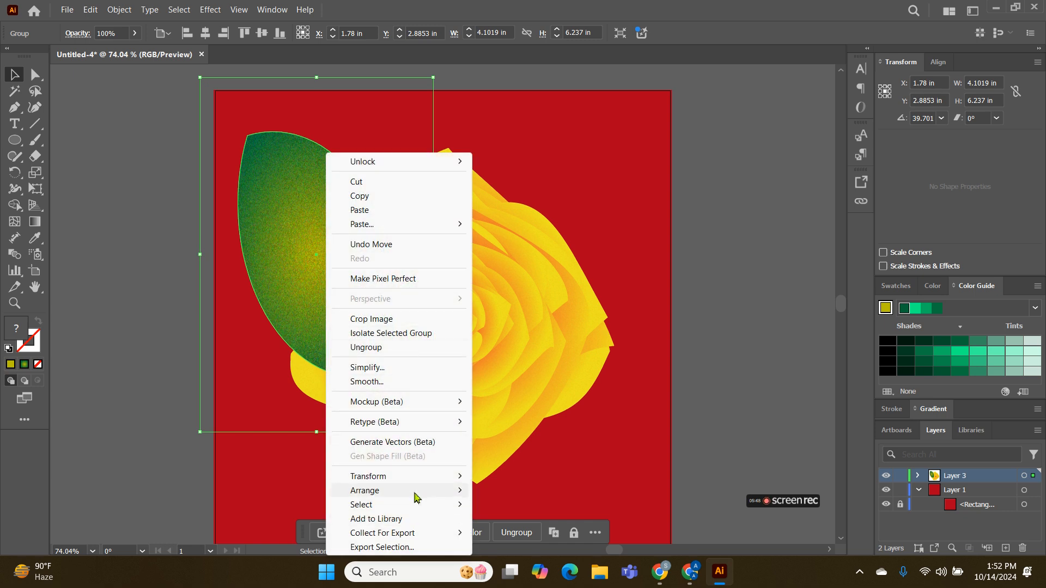
{"action": "mouse_move", "coordinate": [415, 497]}
{"action": "left_click", "coordinate": [512, 532]}
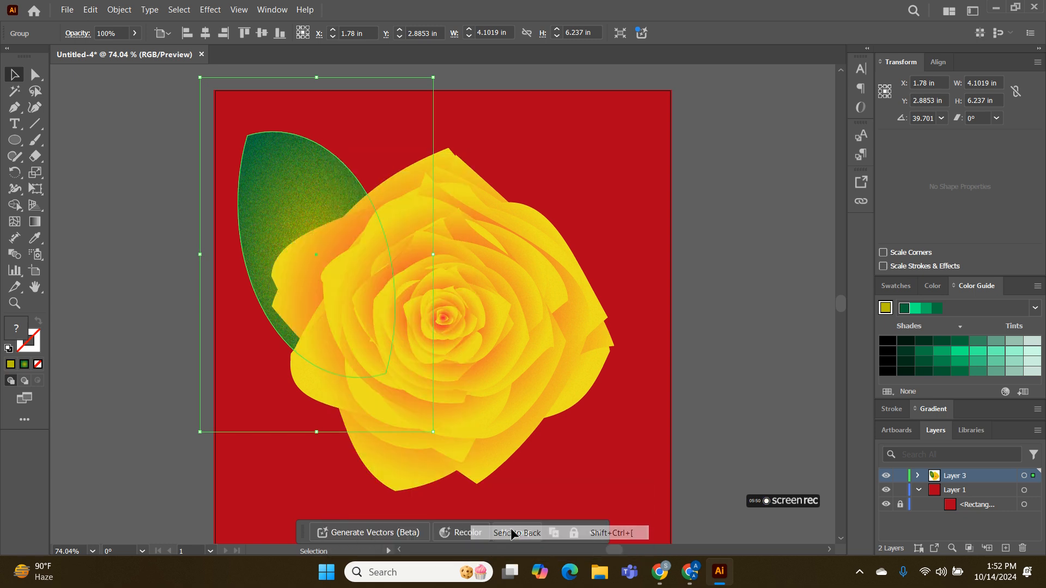
{"action": "left_click", "coordinate": [631, 450]}
{"action": "left_click_drag", "start_coordinate": [273, 174], "coordinate": [266, 142]}
{"action": "left_click", "coordinate": [181, 162]}
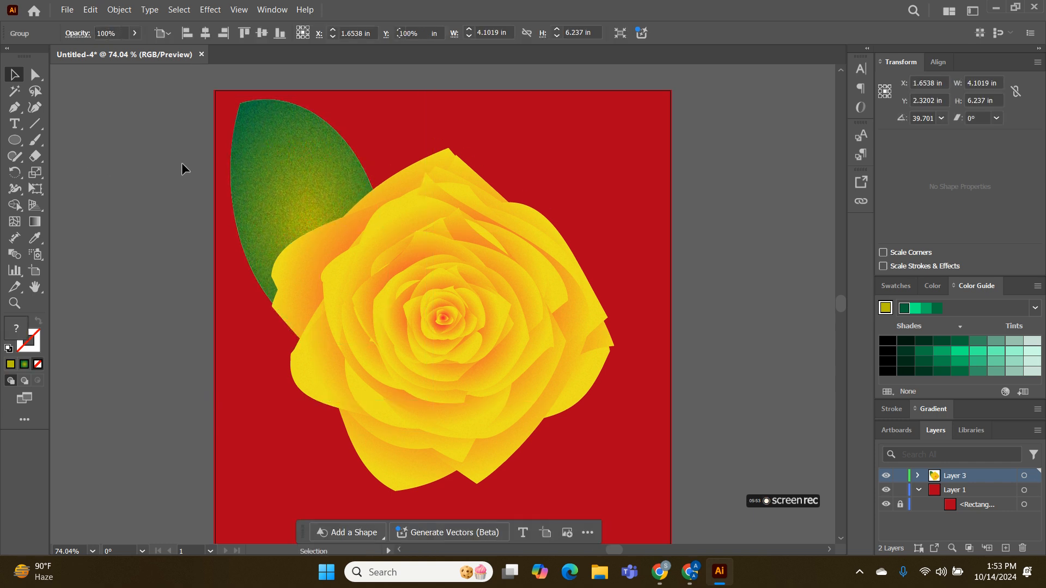
{"action": "double_click", "coordinate": [302, 177]}
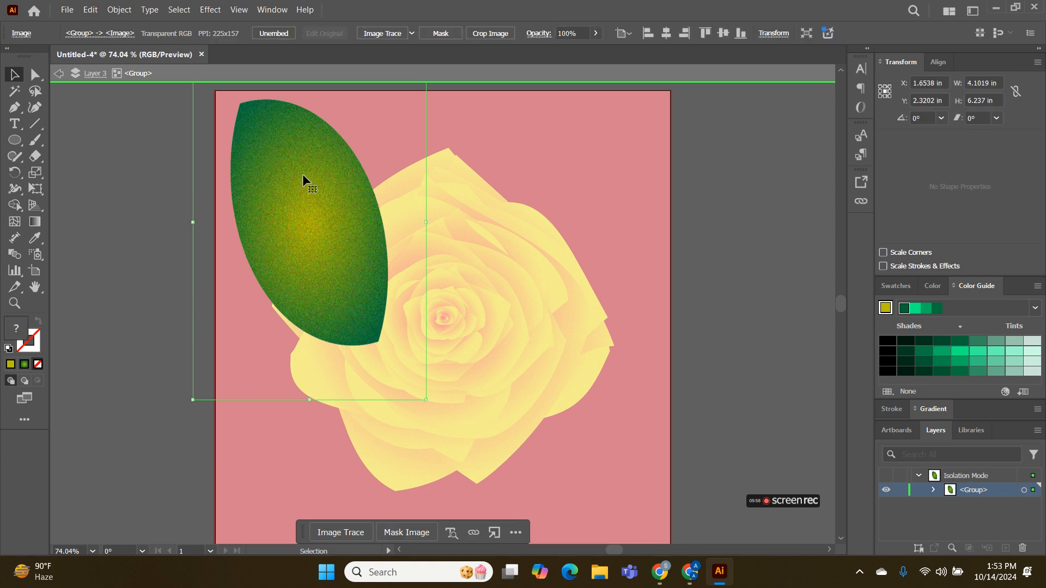
{"action": "left_click", "coordinate": [133, 192]}
{"action": "left_click", "coordinate": [289, 186]}
{"action": "right_click", "coordinate": [289, 185]}
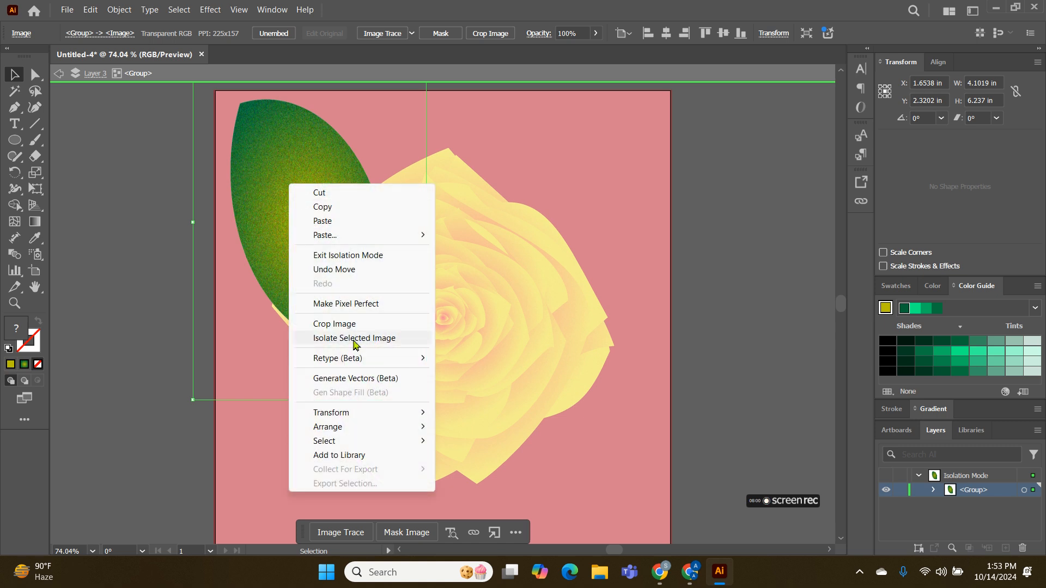
{"action": "left_click", "coordinate": [259, 253]}
{"action": "left_click", "coordinate": [291, 233]}
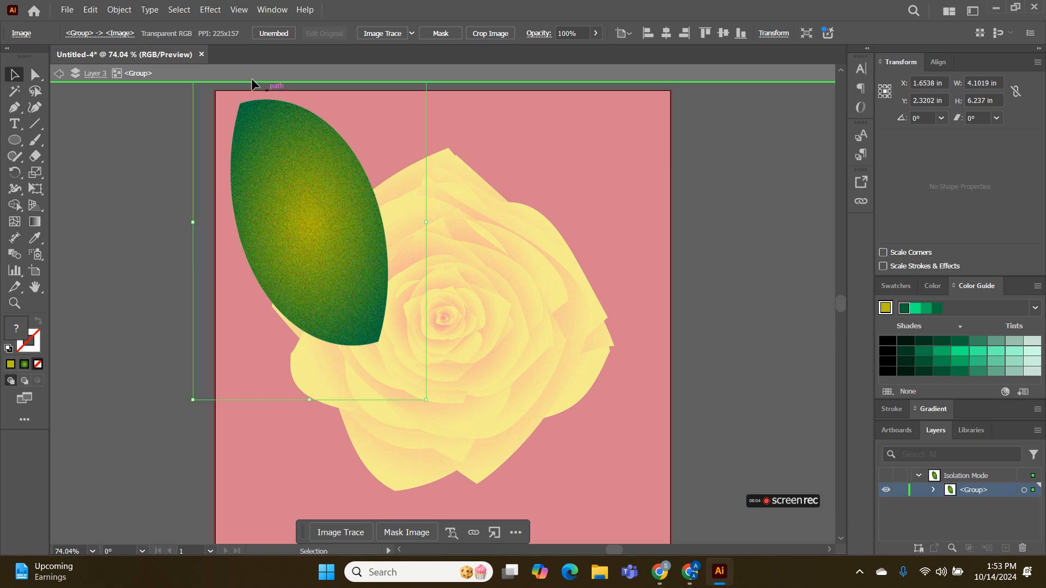
{"action": "right_click", "coordinate": [283, 218]}
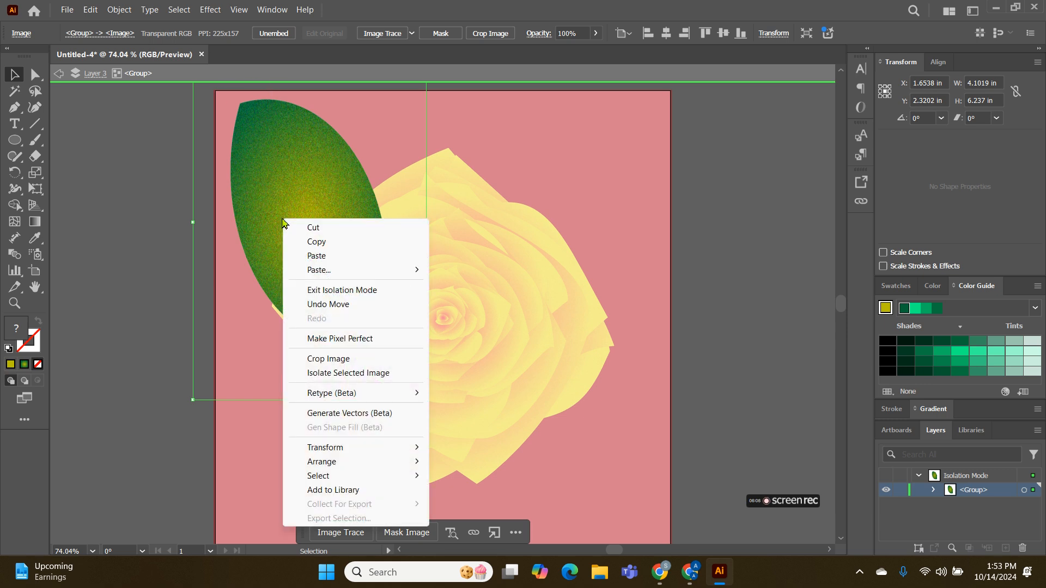
{"action": "left_click", "coordinate": [168, 225]}
{"action": "double_click", "coordinate": [169, 223]}
Ungroup the leaf and select only its grain image
{"action": "left_click", "coordinate": [289, 181]}
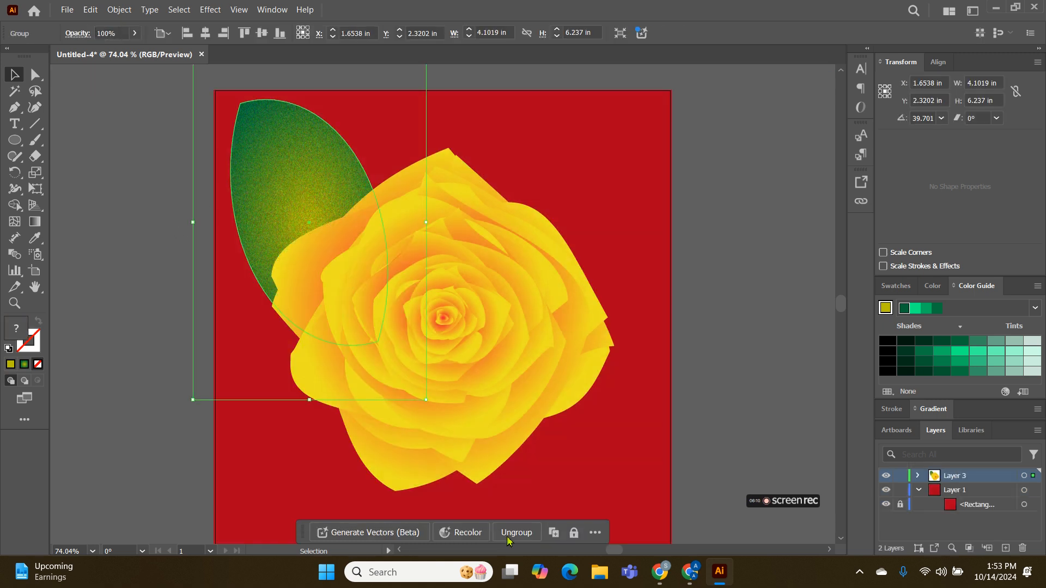
{"action": "left_click", "coordinate": [515, 534]}
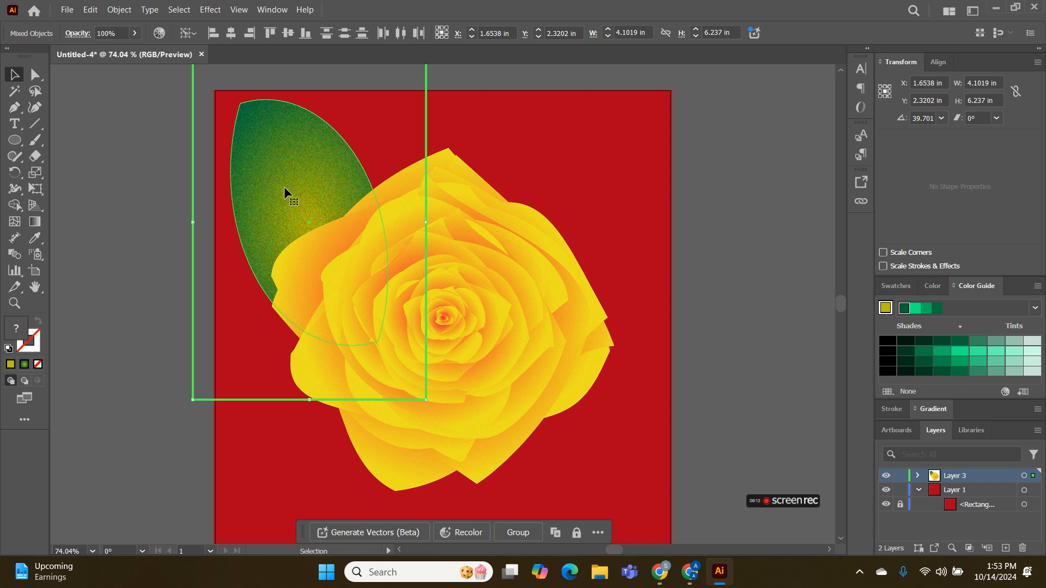
{"action": "left_click", "coordinate": [251, 153]}
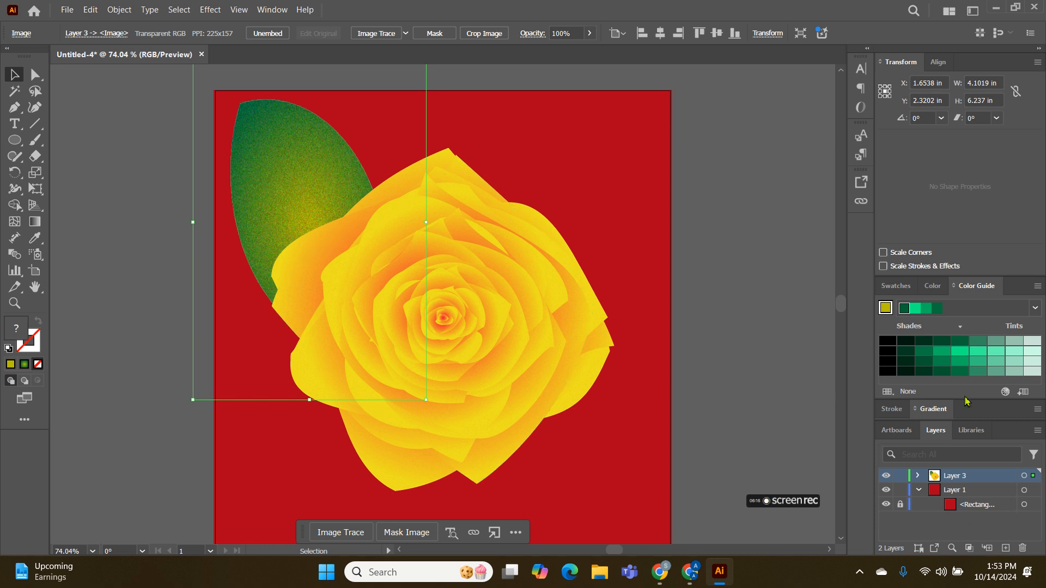
Set the leaf's grain image to the Multiply blending mode at 49% opacity
{"action": "left_click", "coordinate": [272, 10]}
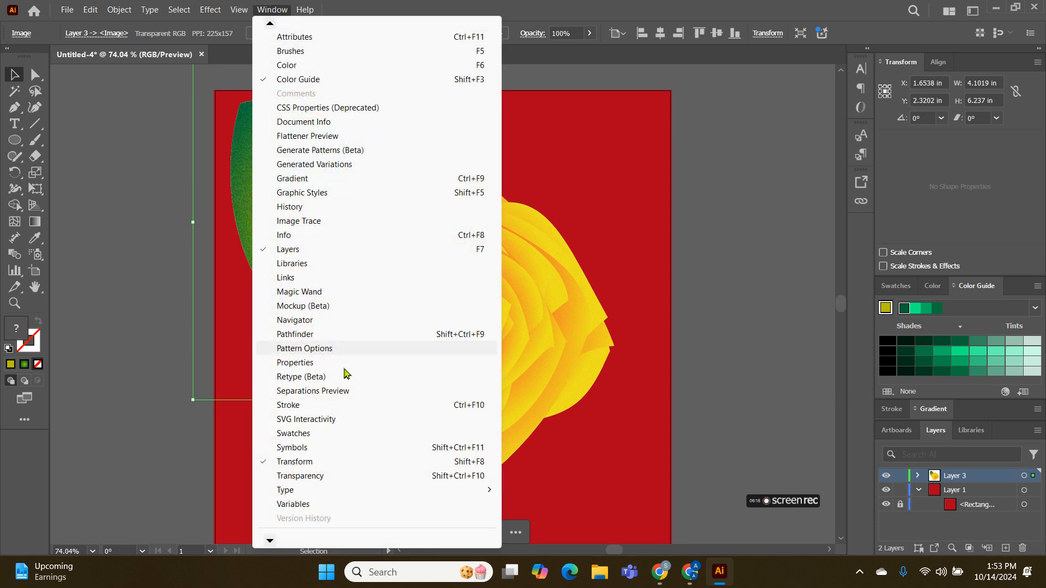
{"action": "left_click", "coordinate": [327, 476]}
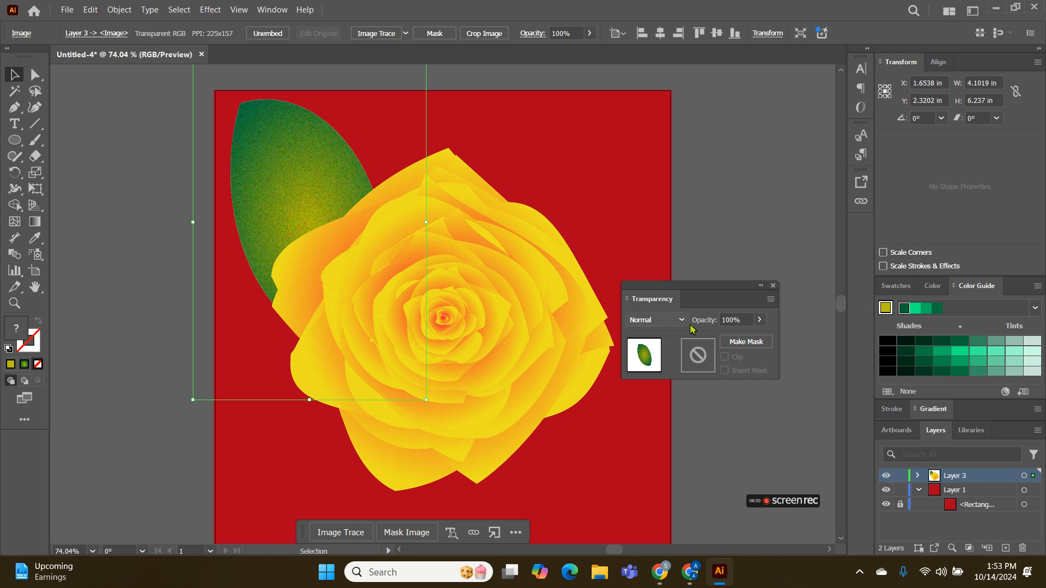
{"action": "left_click", "coordinate": [673, 320]}
{"action": "left_click", "coordinate": [654, 96]}
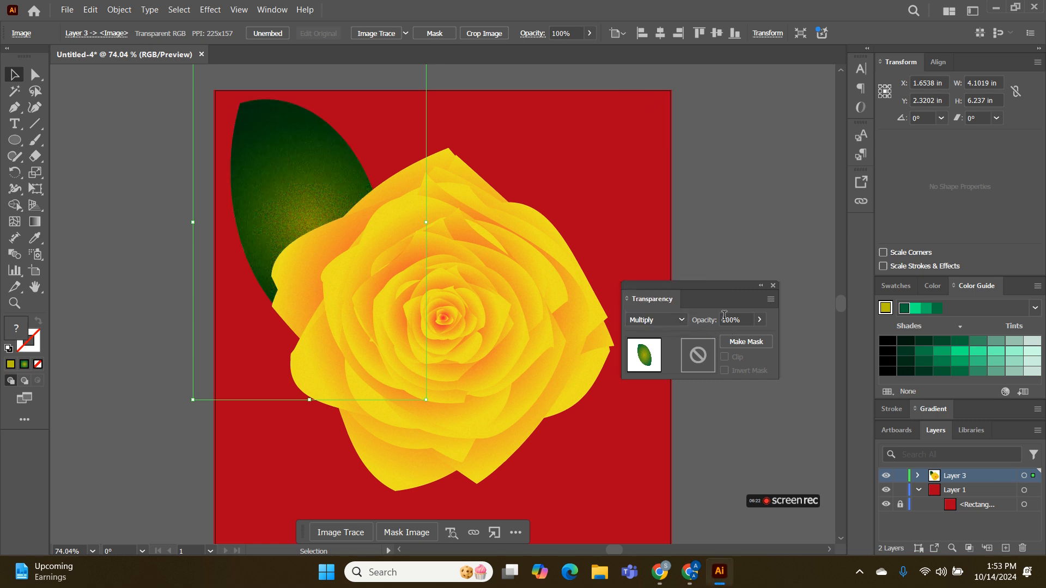
{"action": "left_click", "coordinate": [760, 321]}
{"action": "left_click_drag", "start_coordinate": [741, 339], "coordinate": [732, 339]}
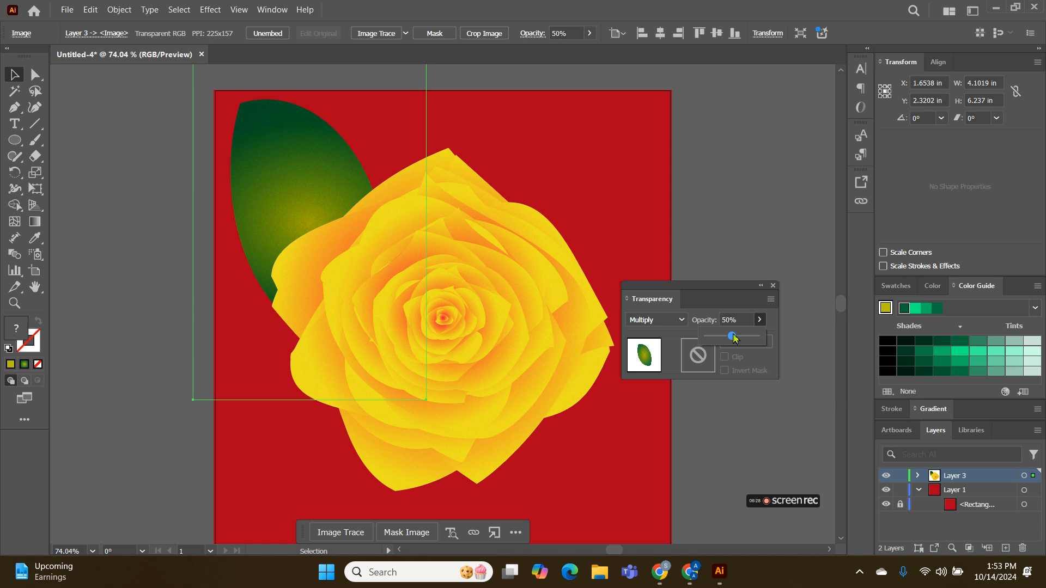
{"action": "left_click", "coordinate": [97, 164]}
Try to duplicate the ungrouped leaf to the rose's lower right, and remove the copies of its grain image
{"action": "left_click", "coordinate": [295, 177]}
{"action": "left_click", "coordinate": [150, 180]}
{"action": "left_click", "coordinate": [279, 183]}
{"action": "left_click_drag", "start_coordinate": [278, 182], "coordinate": [517, 409]}
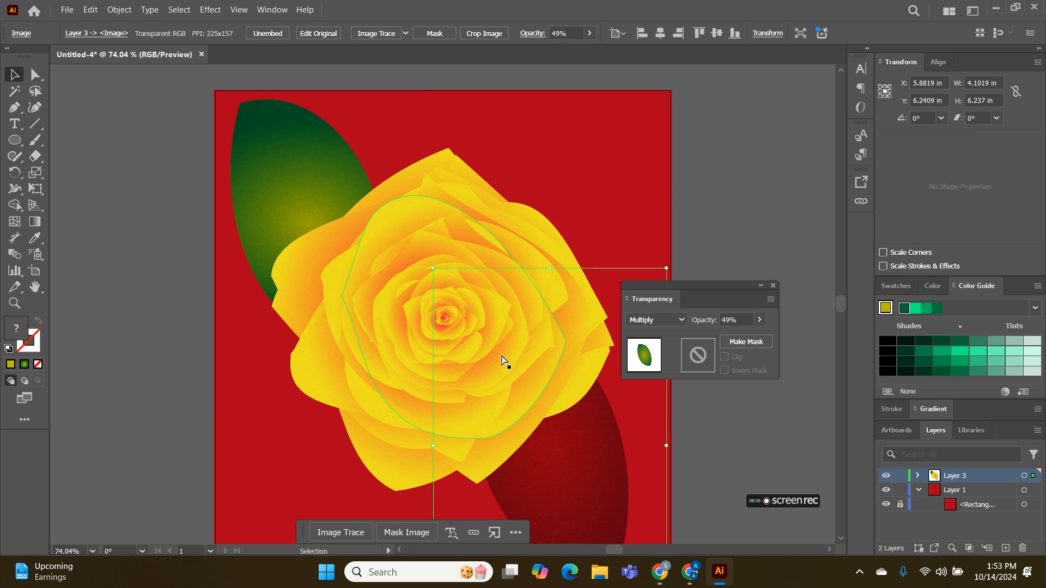
{"action": "key", "text": "ctrl+z"}
{"action": "left_click", "coordinate": [116, 216]}
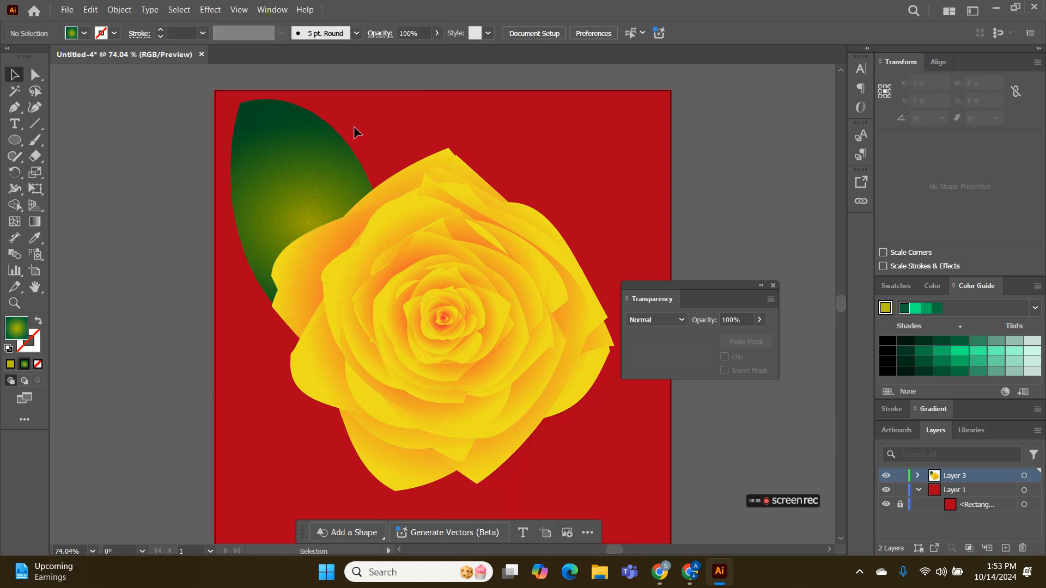
{"action": "left_click", "coordinate": [248, 142]}
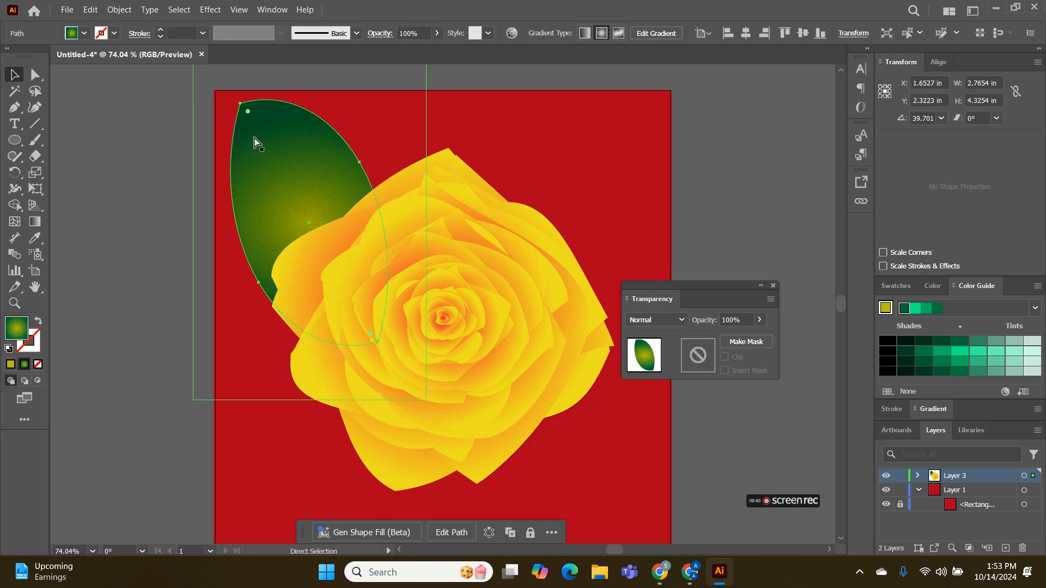
{"action": "left_click_drag", "start_coordinate": [258, 143], "coordinate": [521, 393]}
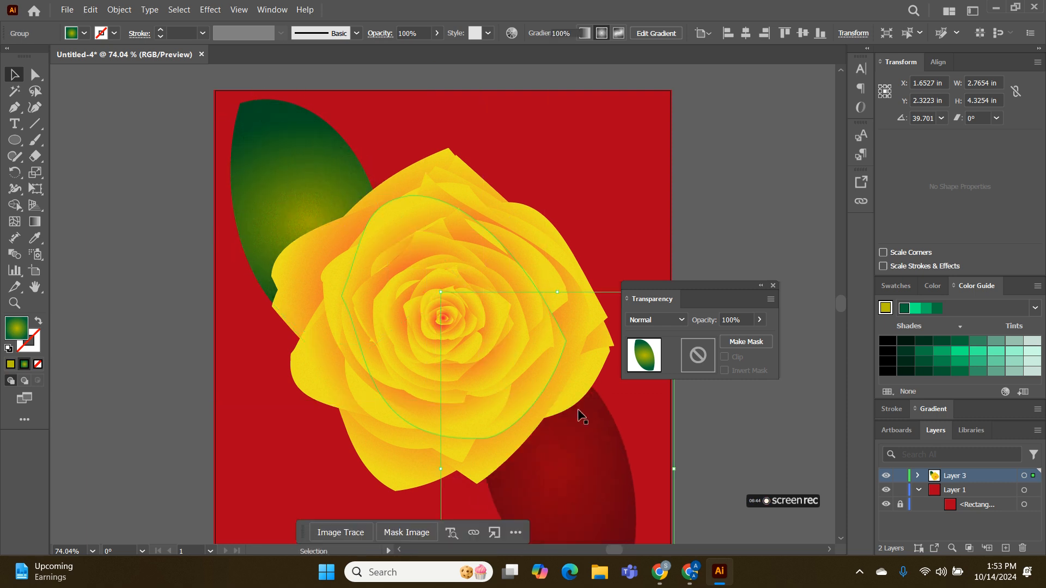
{"action": "left_click", "coordinate": [756, 465]}
{"action": "left_click", "coordinate": [594, 474]}
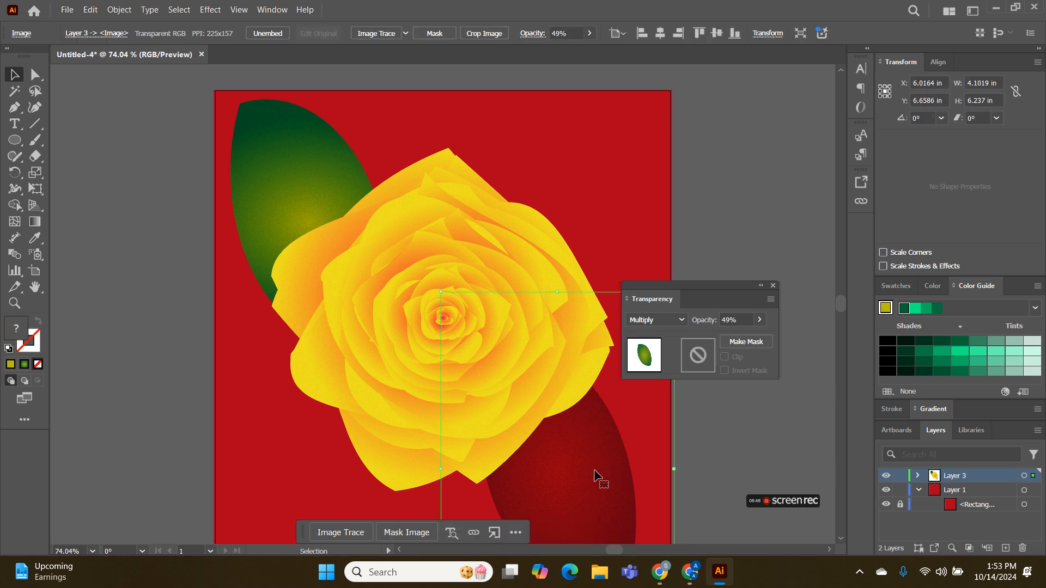
{"action": "key", "text": "Delete"}
Group the gradient leaf shape with its grain image overlay
{"action": "left_click", "coordinate": [270, 214]}
{"action": "left_click_drag", "start_coordinate": [138, 119], "coordinate": [341, 138]}
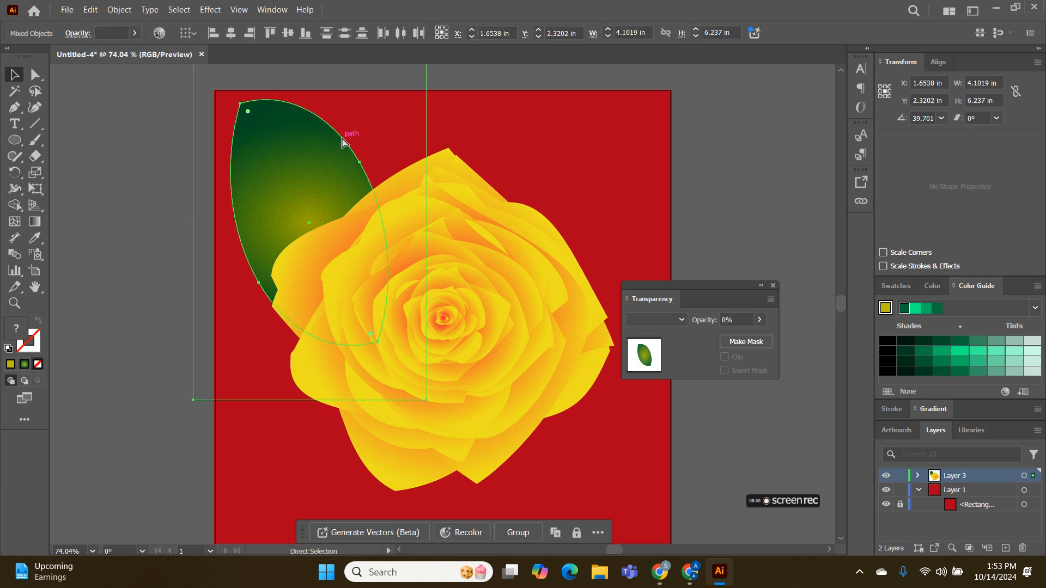
{"action": "key", "text": "ctrl+g"}
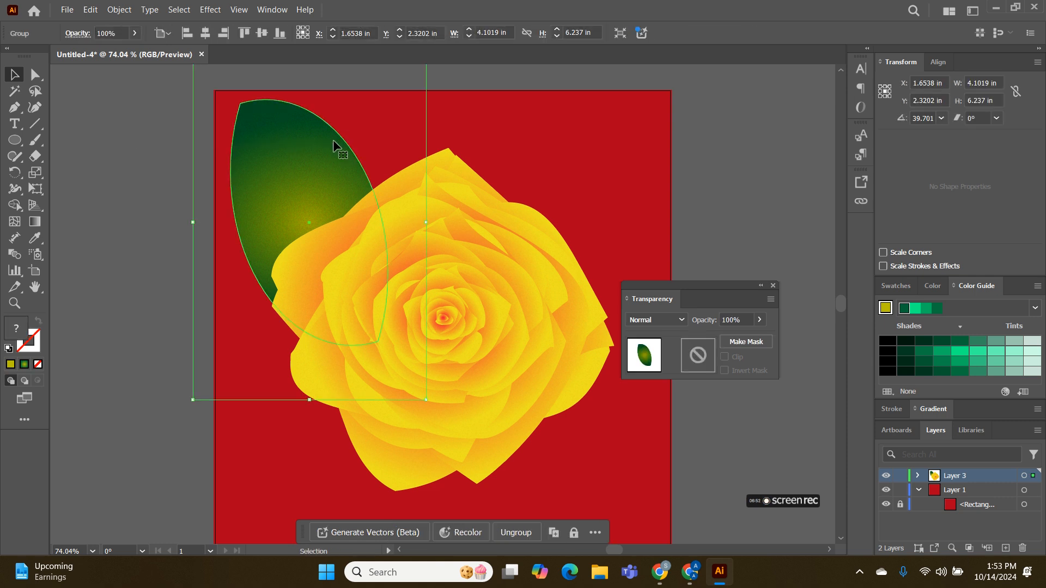
{"action": "left_click", "coordinate": [115, 139]}
Duplicate the grouped leaf to the rose's lower right and rotate the copy so its tip points toward the artboard's right edge
{"action": "left_click", "coordinate": [311, 147]}
{"action": "left_click_drag", "start_coordinate": [305, 145], "coordinate": [559, 380]}
{"action": "scroll", "coordinate": [665, 444], "scroll_direction": "down", "scroll_amount": 3}
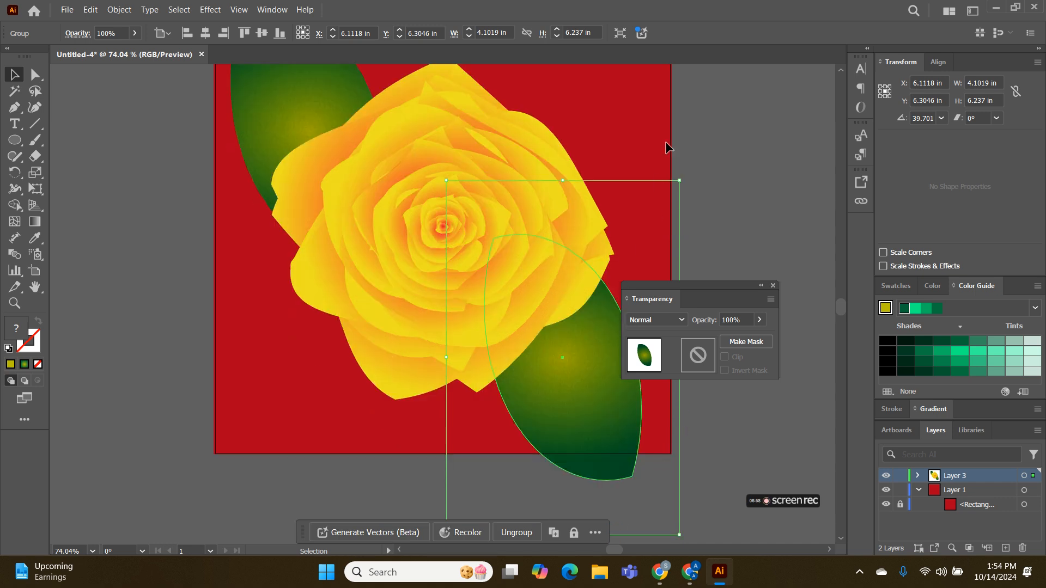
{"action": "left_click_drag", "start_coordinate": [689, 176], "coordinate": [519, 126]}
{"action": "left_click_drag", "start_coordinate": [574, 390], "coordinate": [549, 360]}
{"action": "left_click", "coordinate": [761, 285]}
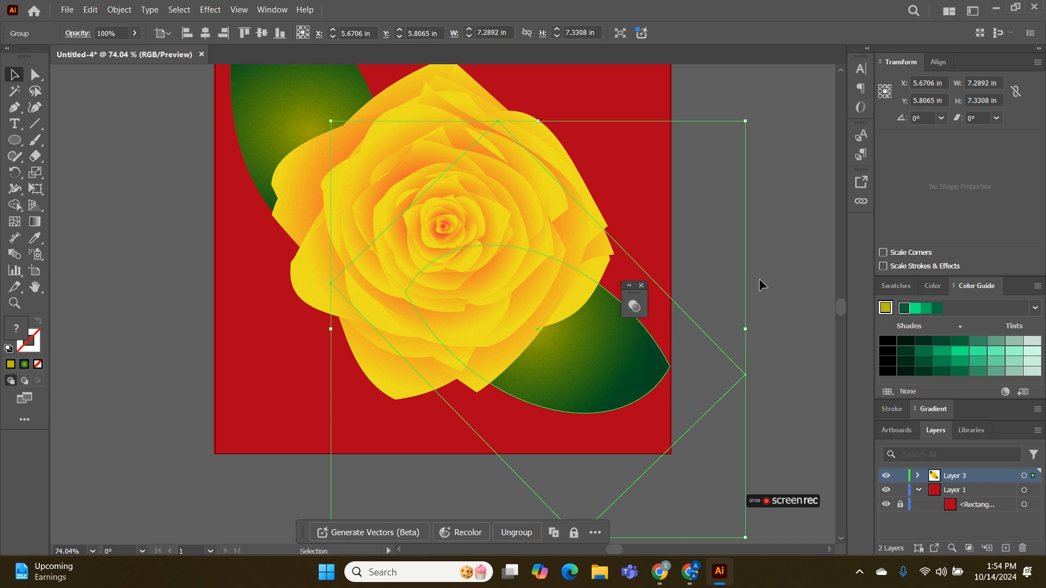
{"action": "left_click", "coordinate": [776, 245]}
Move the upper-left leaf slightly to the right, away from the artboard's edge
{"action": "scroll", "coordinate": [745, 256], "scroll_direction": "down", "scroll_amount": 1}
{"action": "scroll", "coordinate": [743, 256], "scroll_direction": "up", "scroll_amount": 3}
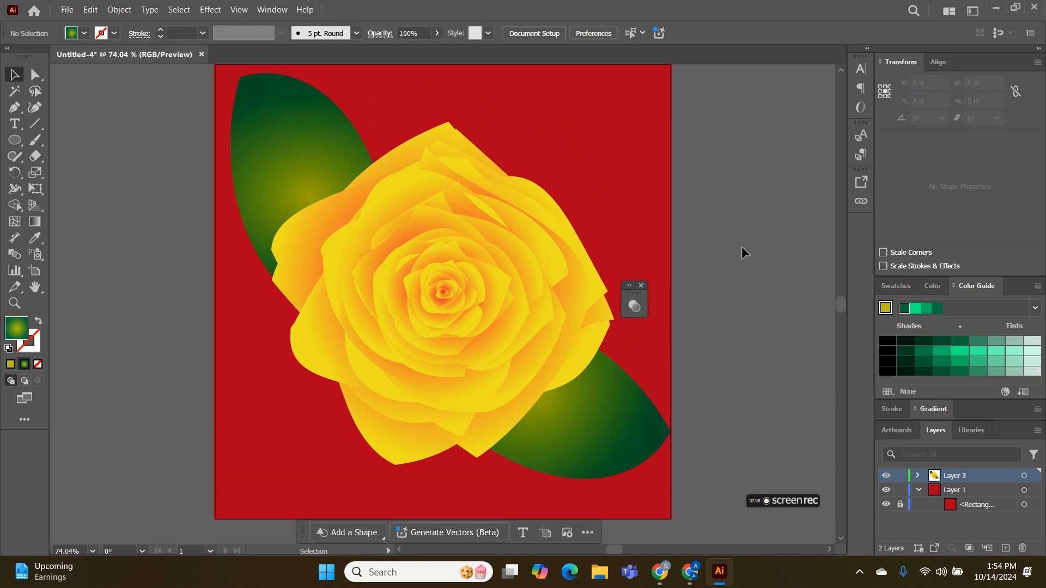
{"action": "left_click_drag", "start_coordinate": [269, 129], "coordinate": [285, 129]}
{"action": "left_click", "coordinate": [117, 168]}
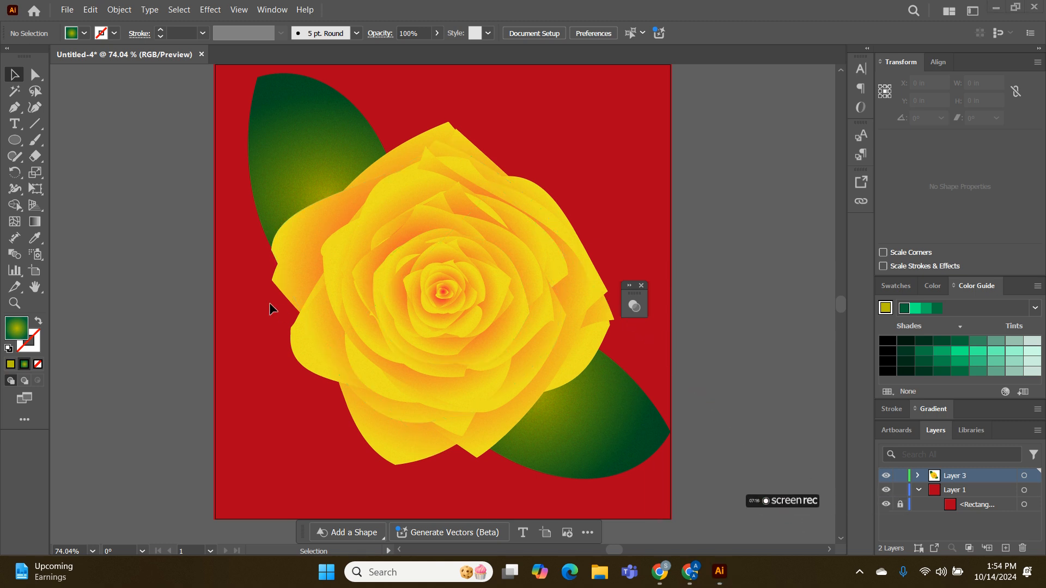
{"action": "mouse_move", "coordinate": [765, 506]}
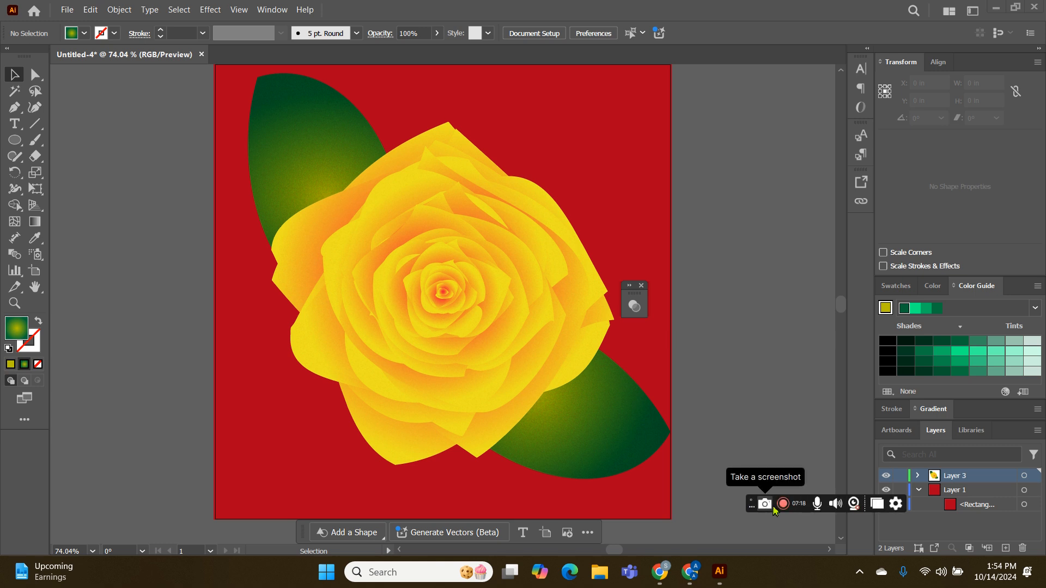